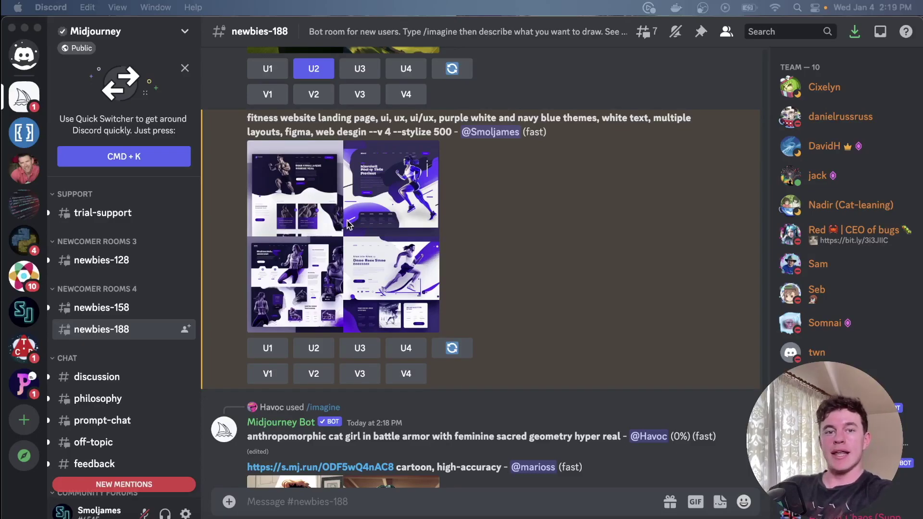
Inspect the fitness layout grid and its prompt, then join the Midjourney beta from Chrome
{"action": "left_click", "coordinate": [321, 219]}
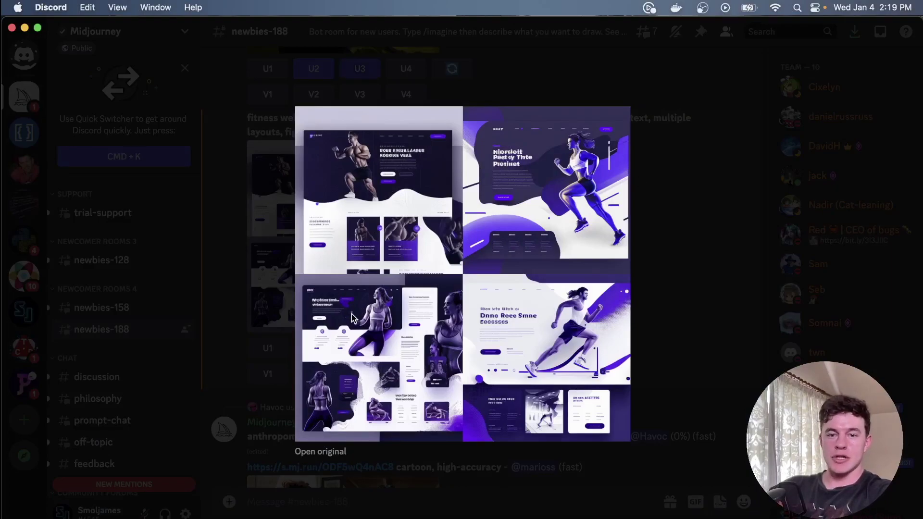
{"action": "left_click", "coordinate": [692, 237]}
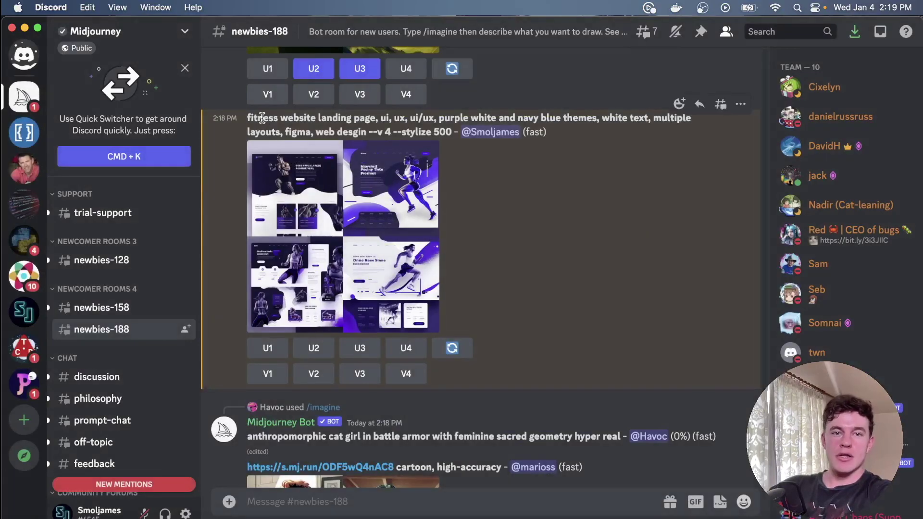
{"action": "left_click_drag", "start_coordinate": [262, 118], "coordinate": [432, 133]}
{"action": "left_click", "coordinate": [402, 187]}
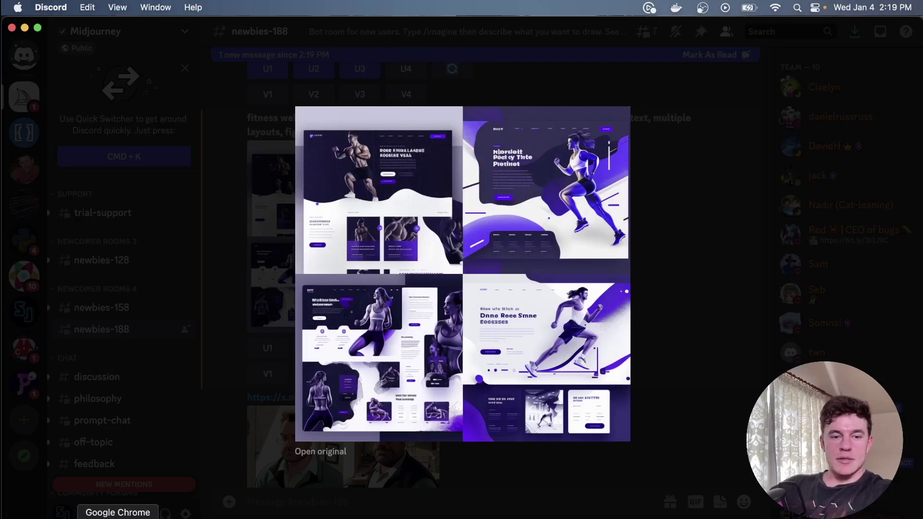
{"action": "left_click", "coordinate": [123, 513]}
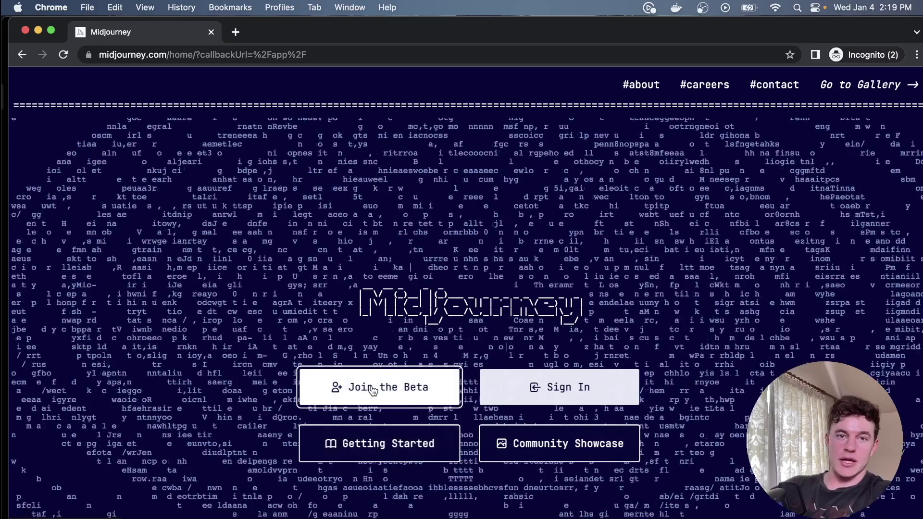
{"action": "left_click", "coordinate": [373, 389]}
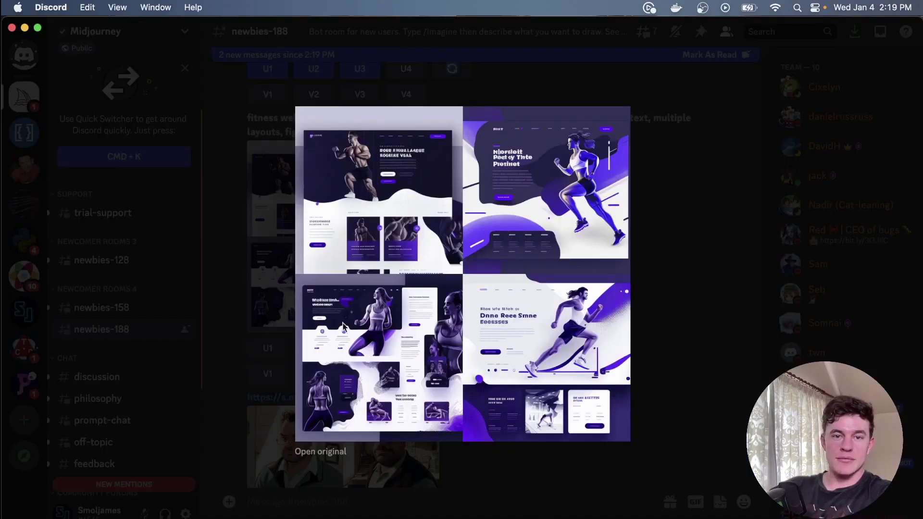
Back in newbies-188, start a /imagine command awaiting its prompt
{"action": "left_click", "coordinate": [274, 232]}
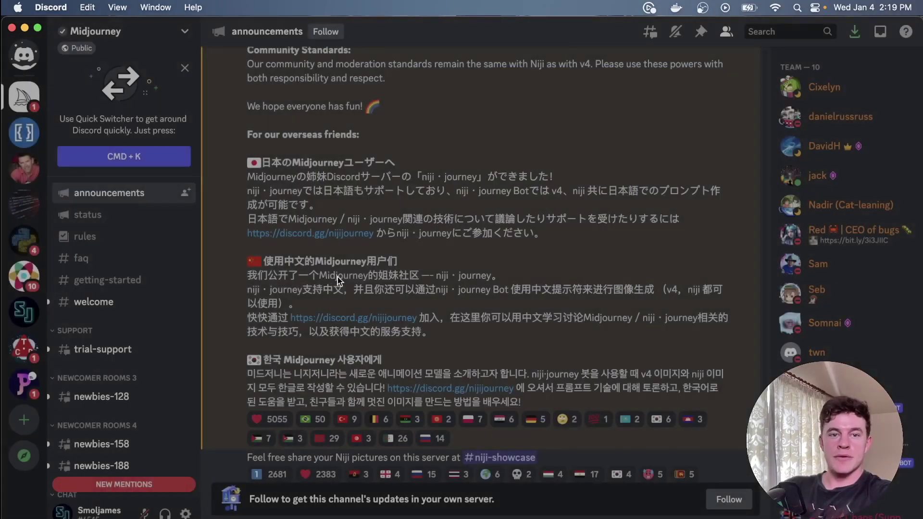
{"action": "type", "text": "/imgin"}
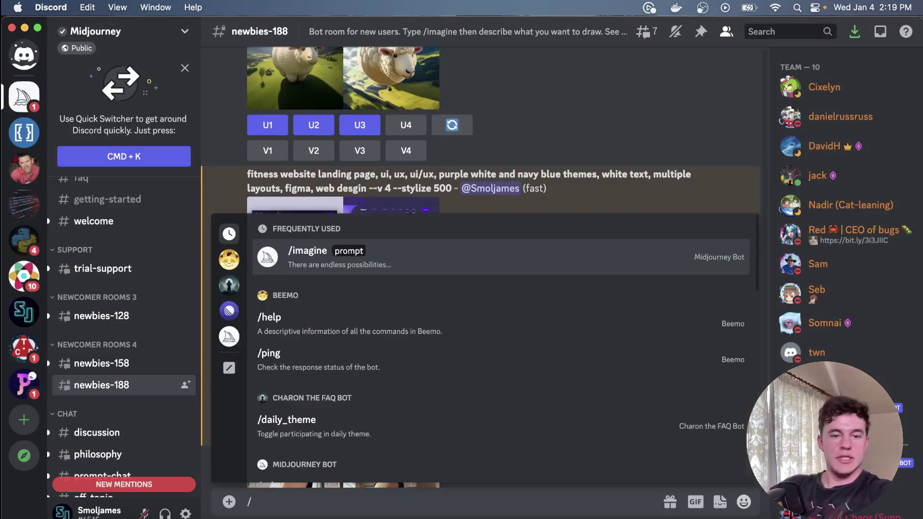
{"action": "key", "text": "BackSpace"}
{"action": "type", "text": "agine"}
{"action": "key", "text": "Tab"}
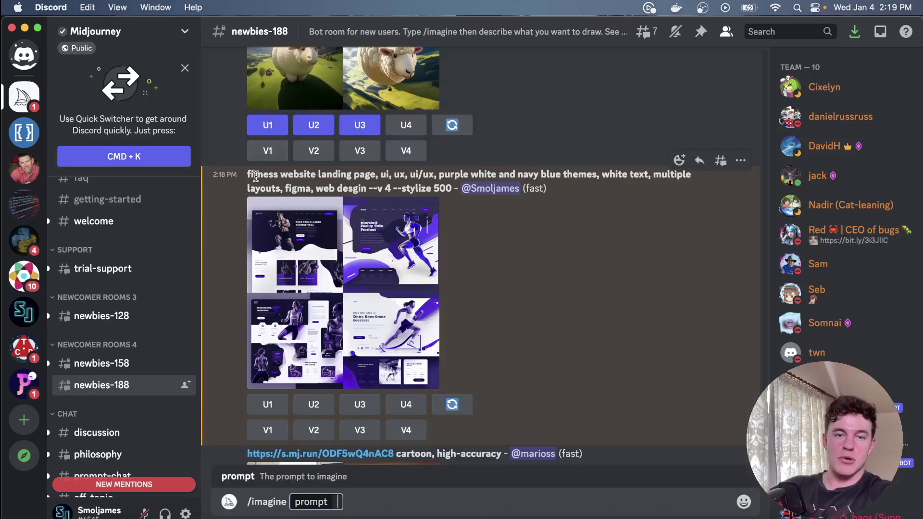
Review the fitness prompt text and enlarge the fitness layout grid
{"action": "left_click_drag", "start_coordinate": [249, 173], "coordinate": [445, 186]}
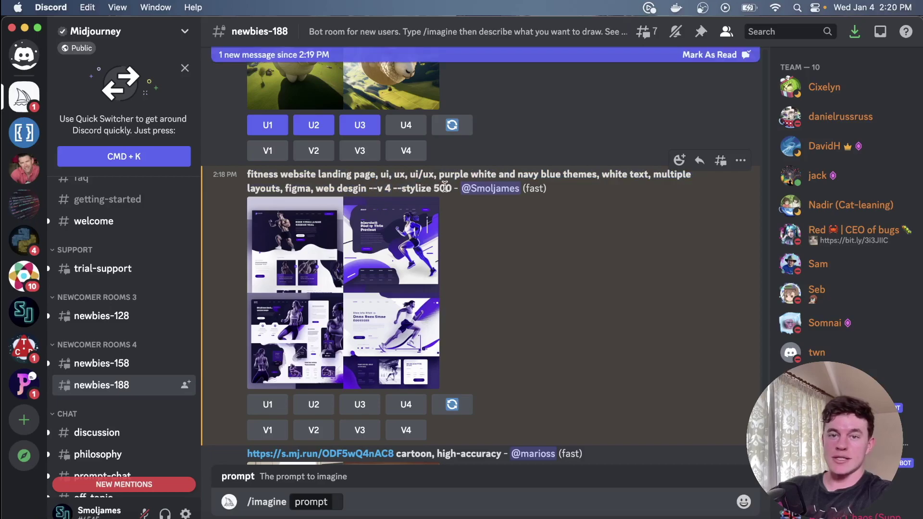
{"action": "scroll", "coordinate": [365, 298], "scroll_direction": "up", "scroll_amount": 15}
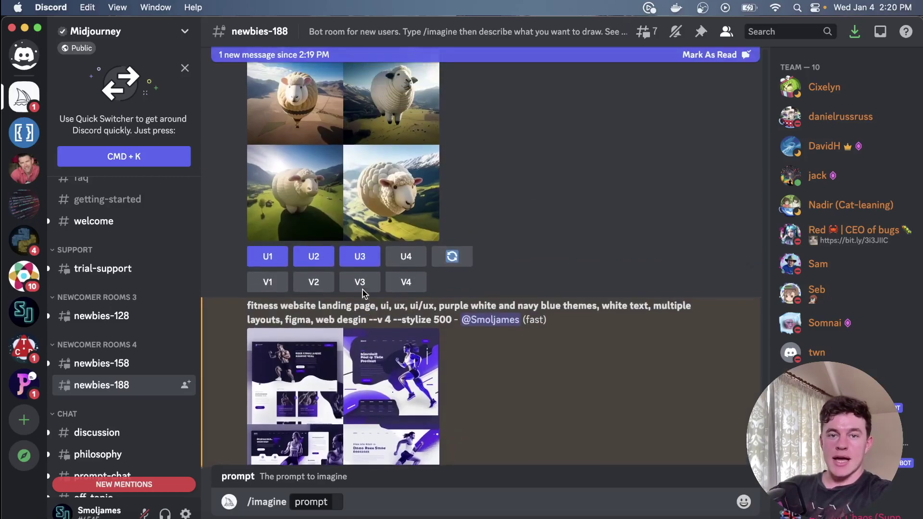
{"action": "scroll", "coordinate": [380, 322], "scroll_direction": "down", "scroll_amount": 15}
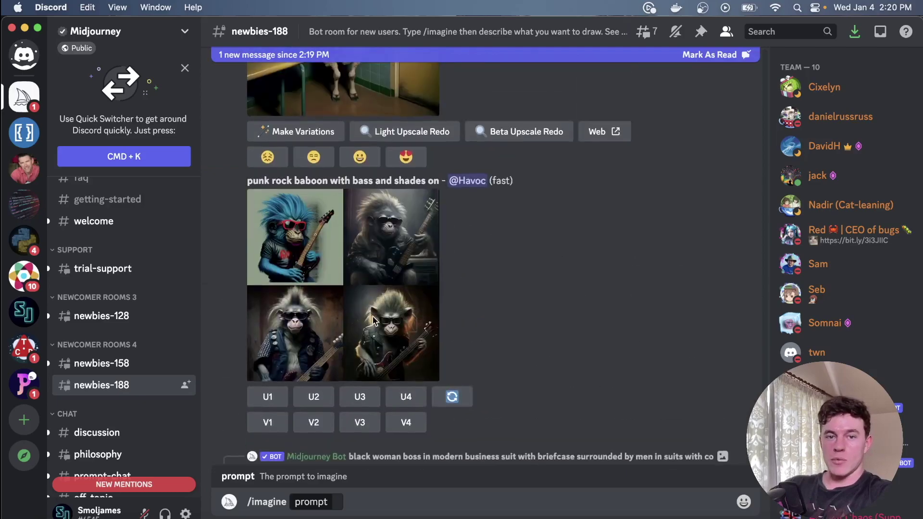
{"action": "left_click", "coordinate": [370, 316]}
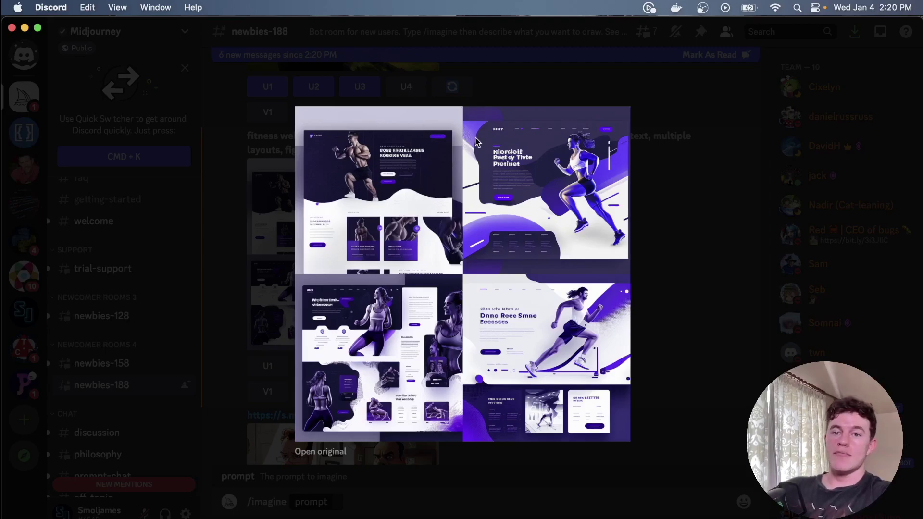
Close the enlarged fitness grid and reread the fitness website prompt text
{"action": "left_click", "coordinate": [416, 78]}
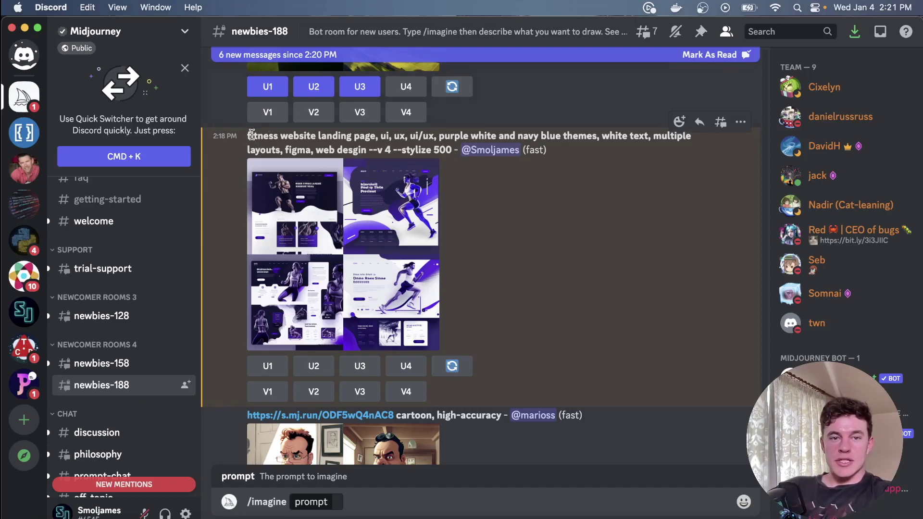
{"action": "left_click_drag", "start_coordinate": [249, 136], "coordinate": [452, 150]}
{"action": "left_click", "coordinate": [452, 150]}
Enter the light pastel book-selling website prompt with ui, ux, ui/ux, figma, layouts, hyper-realistic
{"action": "left_click", "coordinate": [348, 503]}
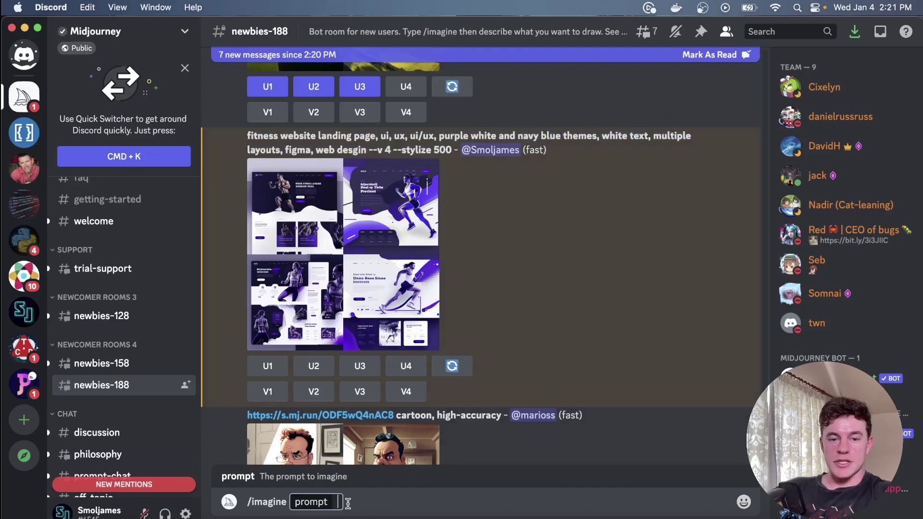
{"action": "type", "text": "light p"}
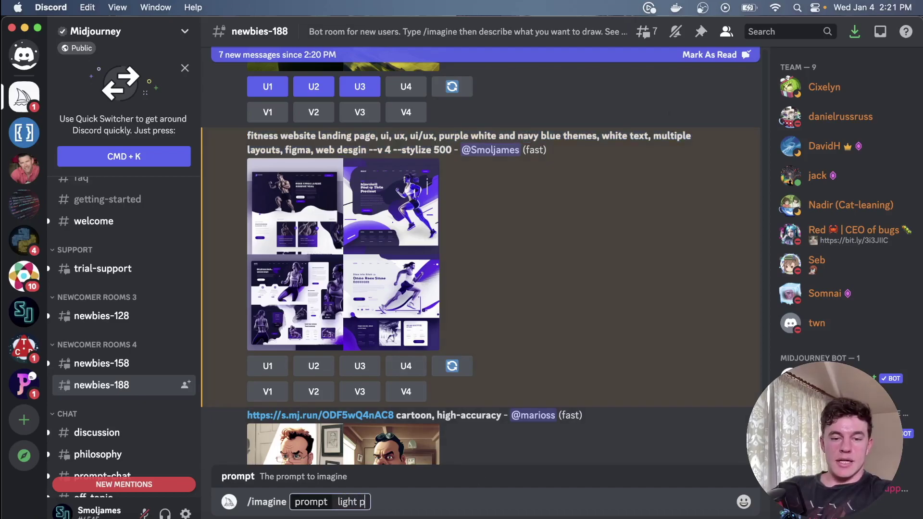
{"action": "type", "text": "astel colored webstie"}
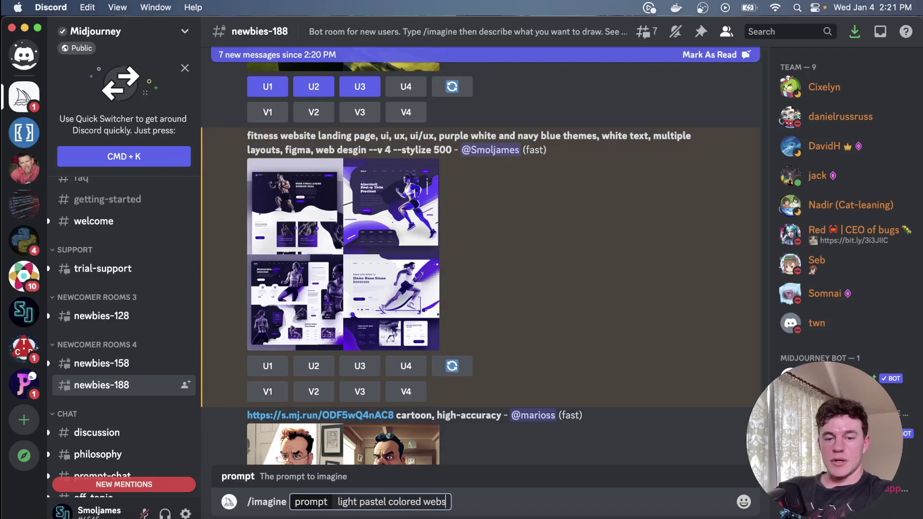
{"action": "key", "text": "BackSpace"}
{"action": "key", "text": "BackSpace"}
{"action": "key", "text": "BackSpace"}
{"action": "type", "text": "ite about bo"}
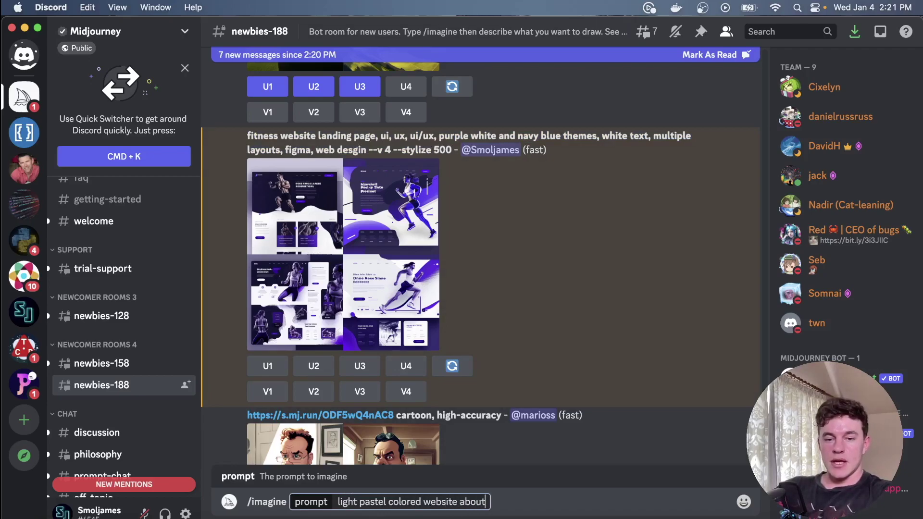
{"action": "key", "text": "BackSpace"}
{"action": "key", "text": "BackSpace"}
{"action": "key", "text": "BackSpace"}
{"action": "key", "text": "BackSpace"}
{"action": "key", "text": "BackSpace"}
{"action": "key", "text": "BackSpace"}
{"action": "key", "text": "BackSpace"}
{"action": "key", "text": "BackSpace"}
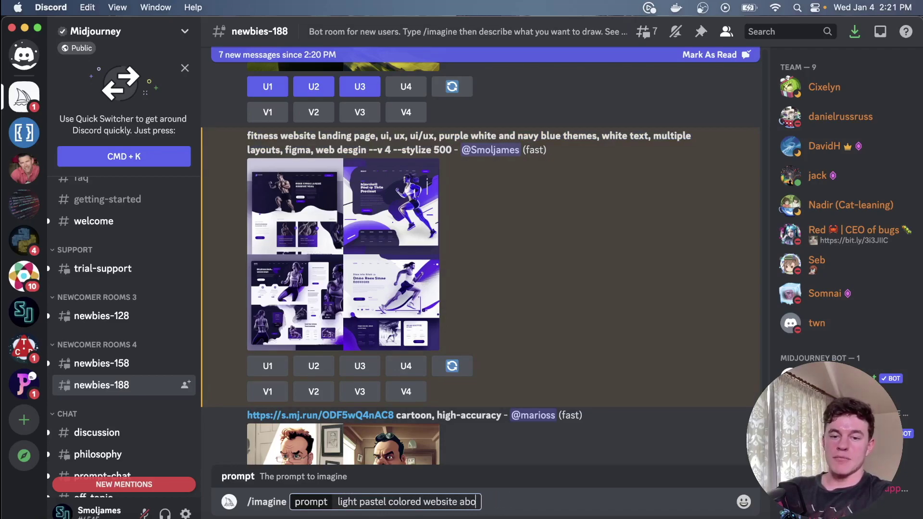
{"action": "type", "text": "selling book"}
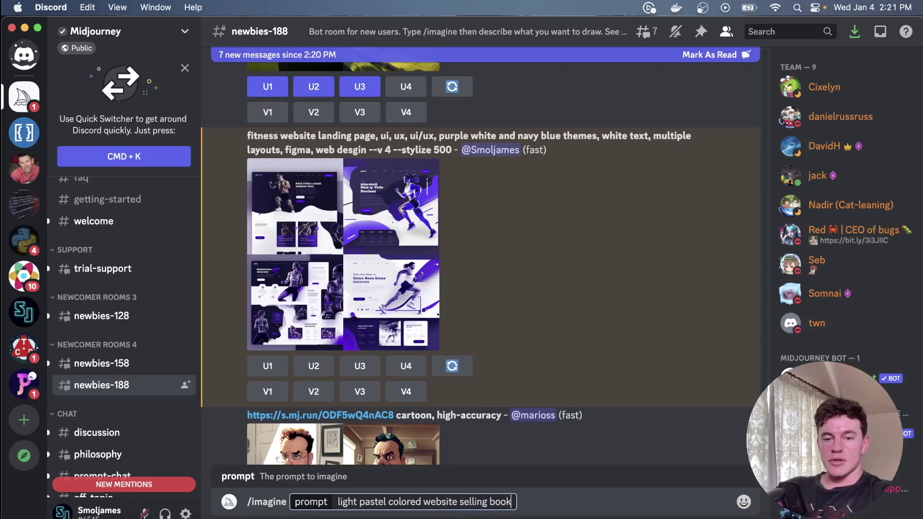
{"action": "type", "text": "s, ui"}
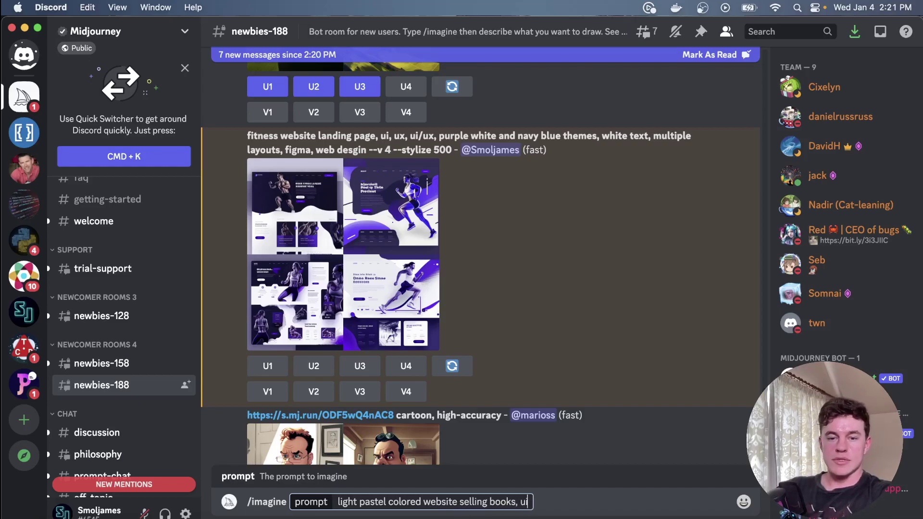
{"action": "type", "text": ", ux, ui/"}
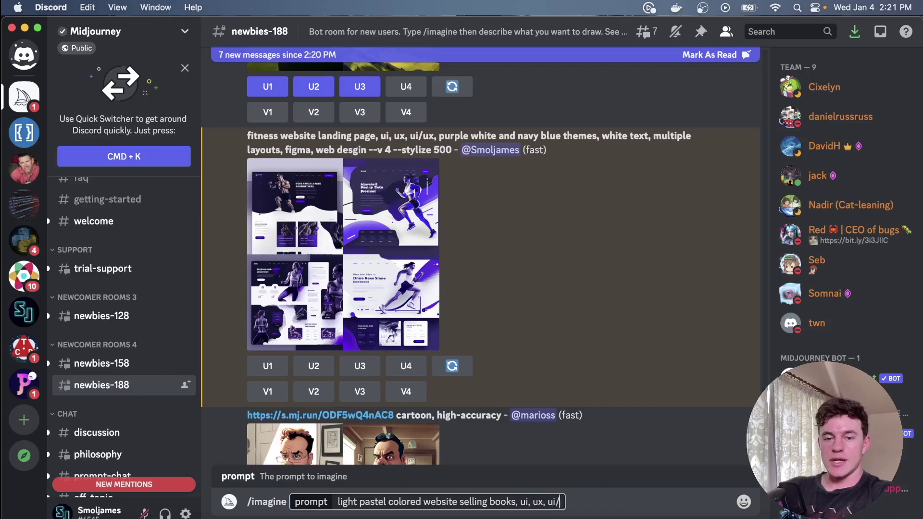
{"action": "type", "text": "ux,"}
{"action": "type", "text": " figma, web"}
{"action": "key", "text": "BackSpace"}
{"action": "key", "text": "BackSpace"}
{"action": "key", "text": "BackSpace"}
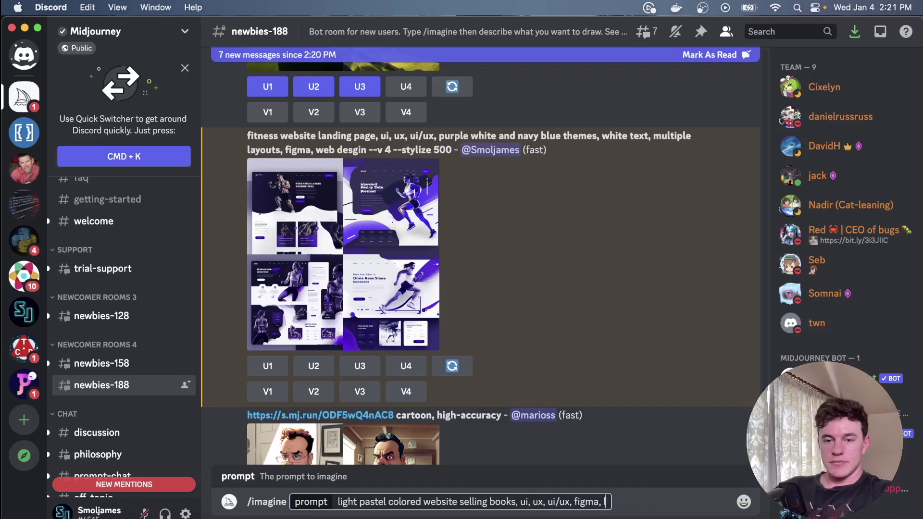
{"action": "type", "text": "layouts,"}
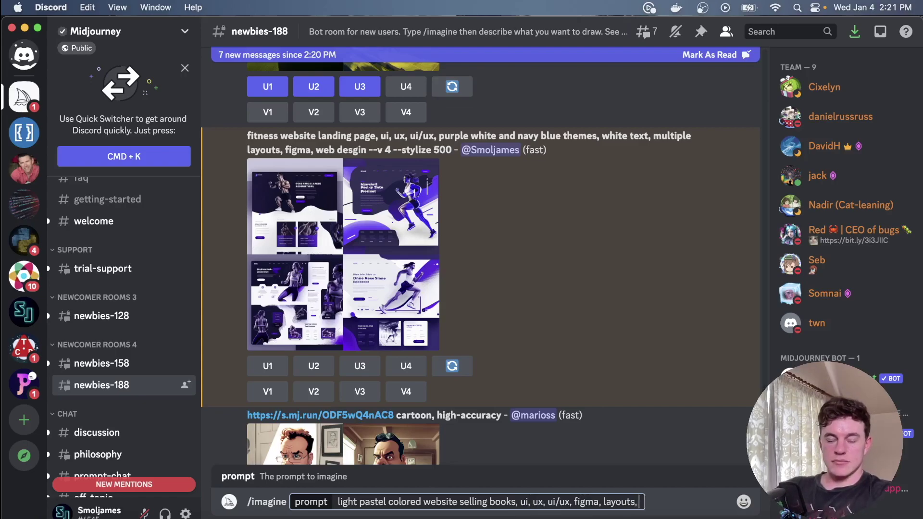
{"action": "type", "text": " hyper-rea"}
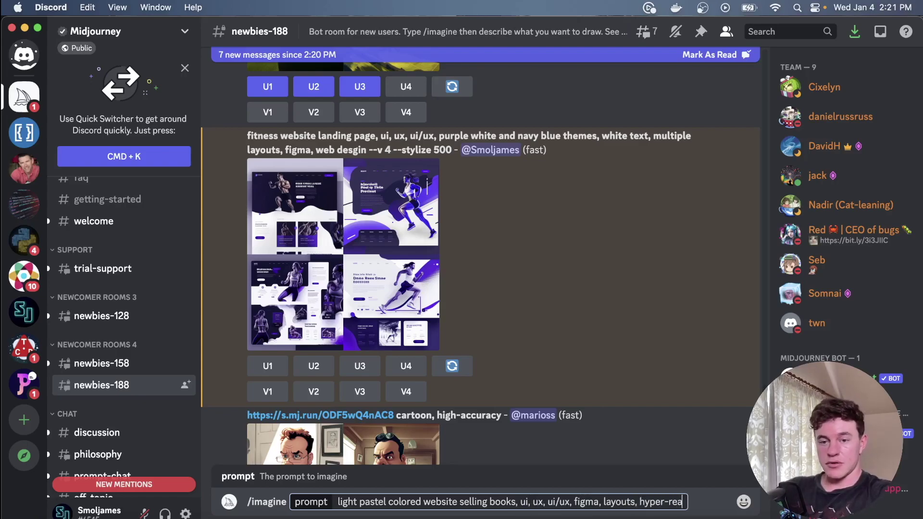
{"action": "type", "text": "listic,"}
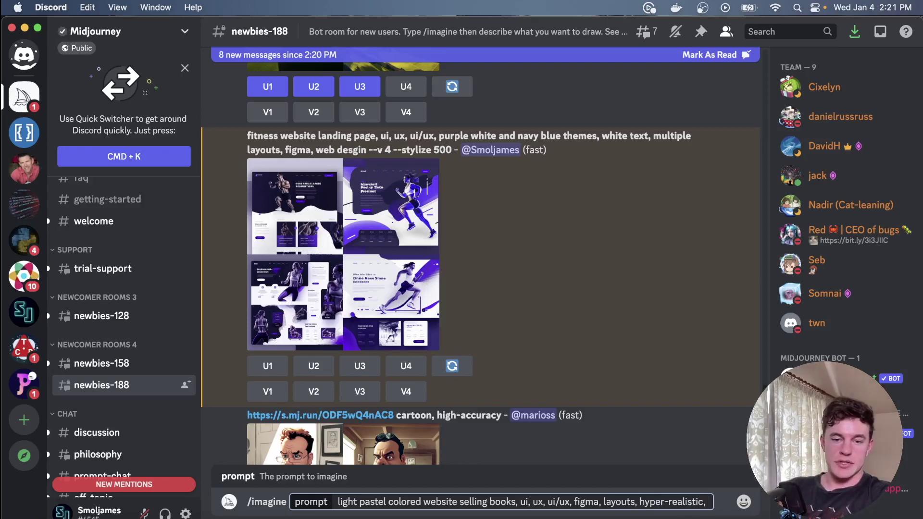
Replace the trailing comma with --v 4 --stylize 500 and send the prompt
{"action": "key", "text": "BackSpace"}
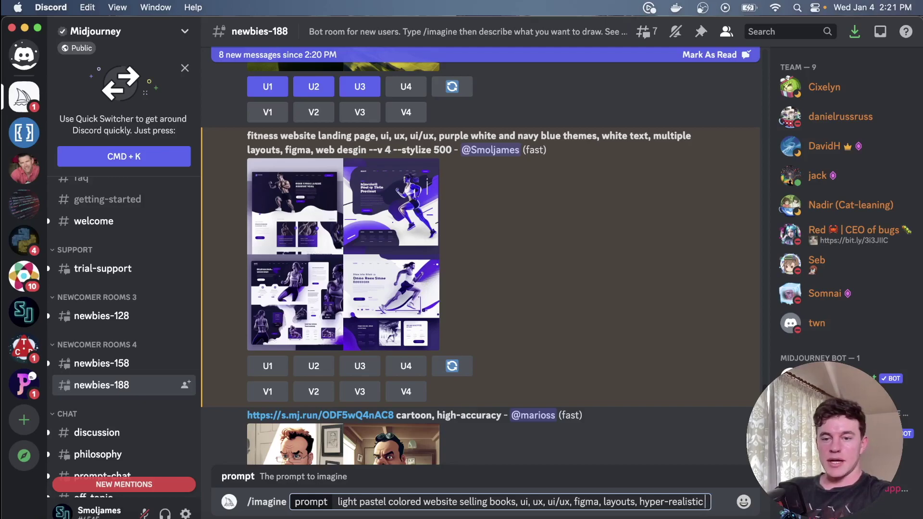
{"action": "type", "text": "--"}
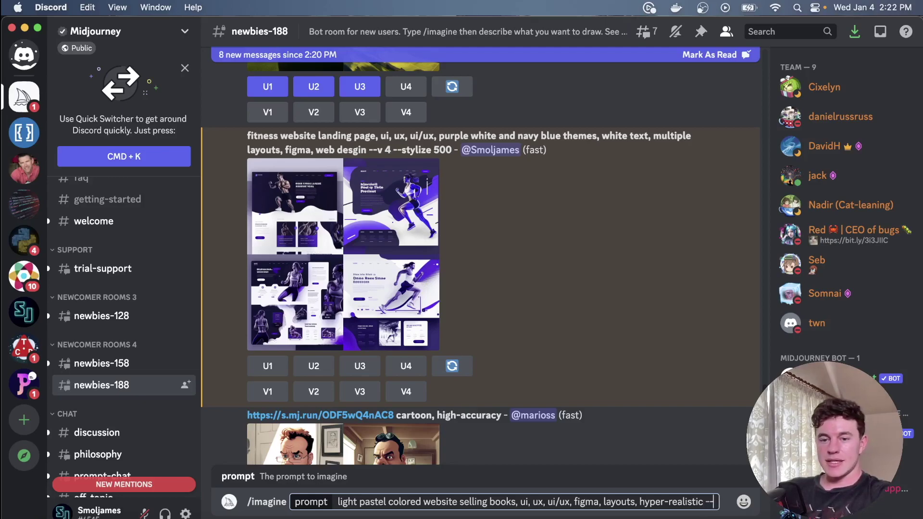
{"action": "type", "text": "v 4 --sty"}
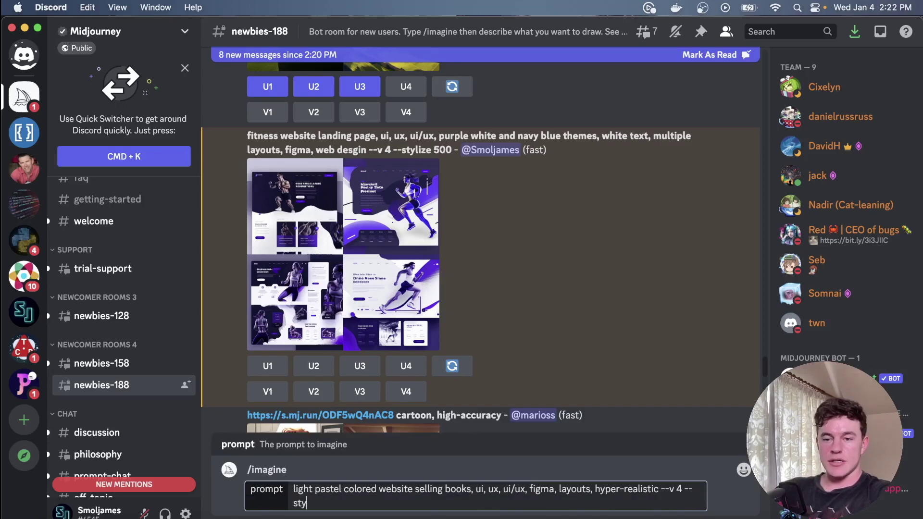
{"action": "type", "text": "lize"}
{"action": "key", "text": "BackSpace"}
{"action": "type", "text": "ize 500"}
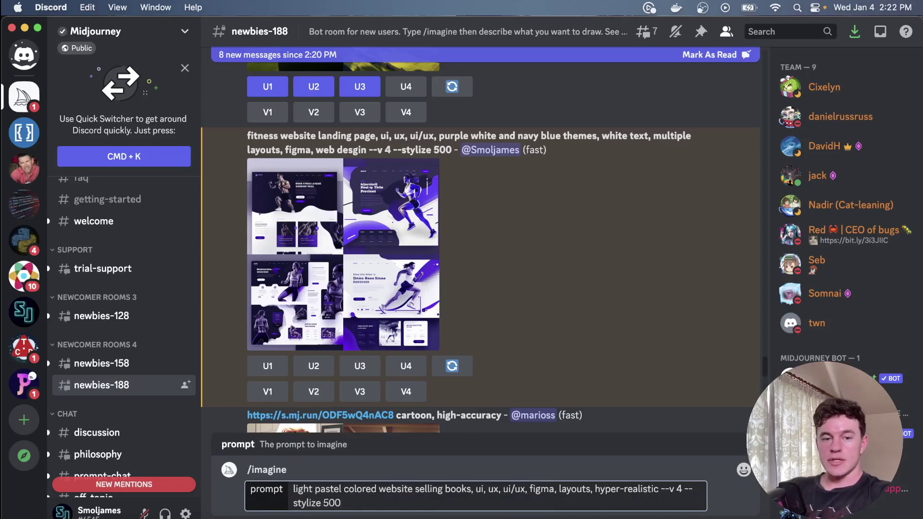
{"action": "key", "text": "Return"}
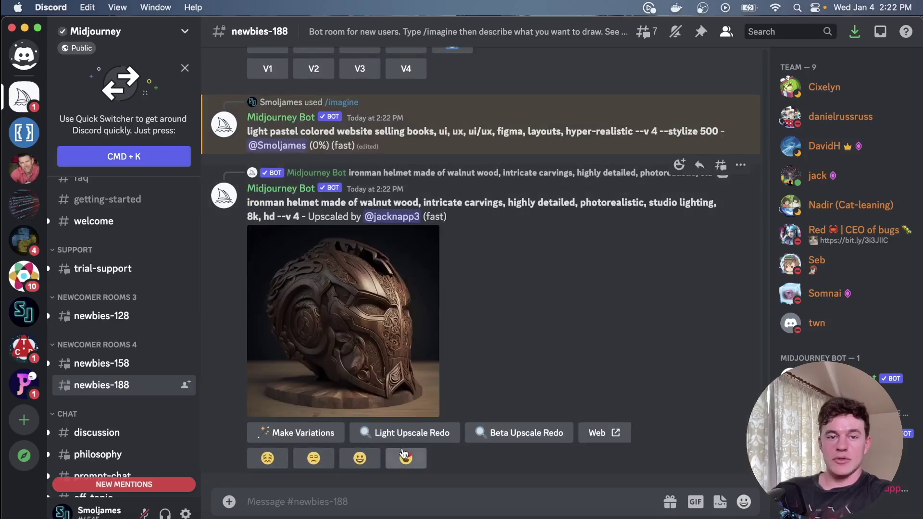
Scroll up to the earlier fitness landing-page grid, enlarge it, then close it
{"action": "scroll", "coordinate": [382, 231], "scroll_direction": "up", "scroll_amount": 3}
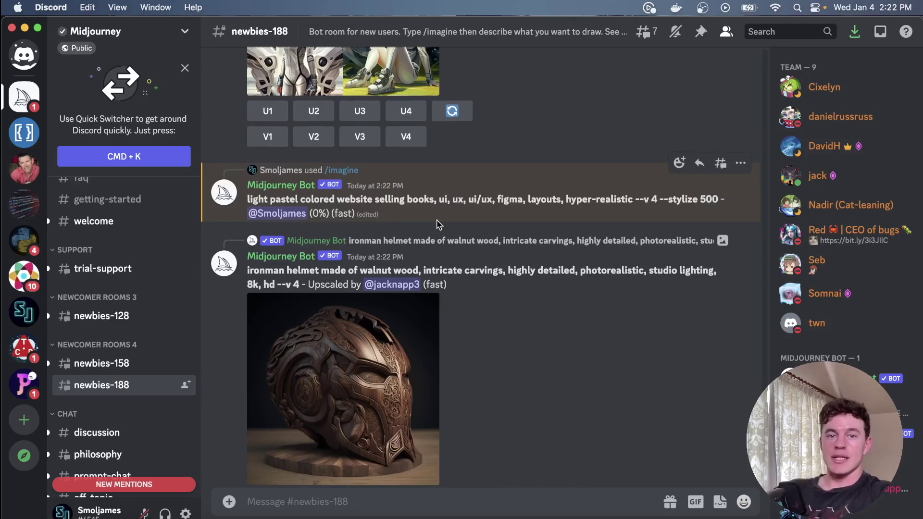
{"action": "scroll", "coordinate": [413, 230], "scroll_direction": "up", "scroll_amount": 15}
{"action": "scroll", "coordinate": [397, 250], "scroll_direction": "up", "scroll_amount": 10}
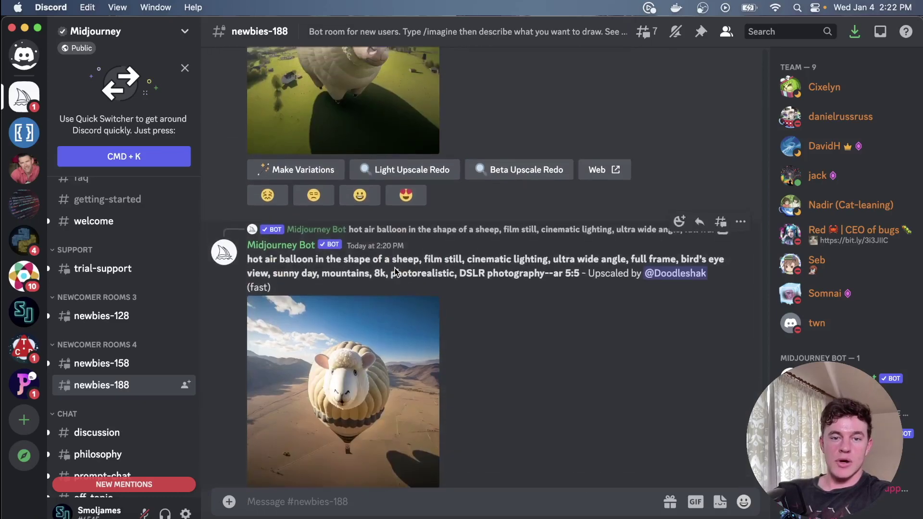
{"action": "left_click", "coordinate": [380, 310]}
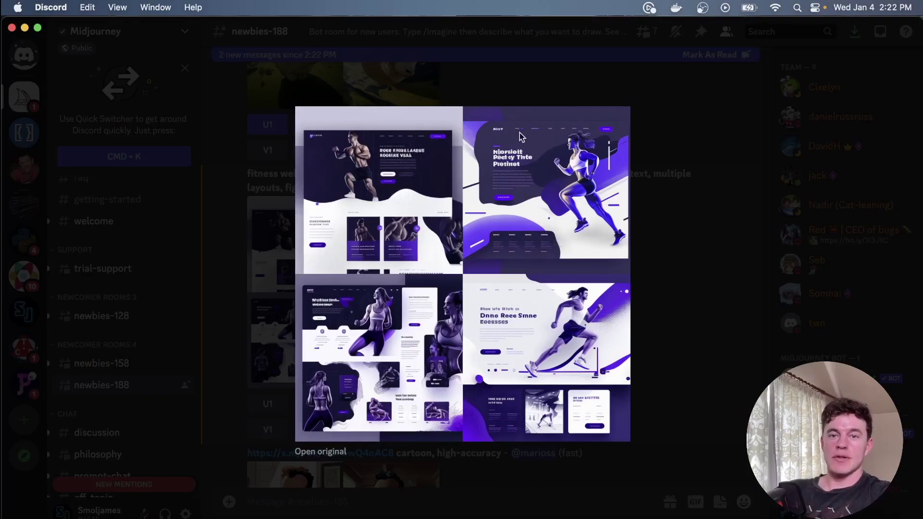
{"action": "left_click", "coordinate": [694, 206]}
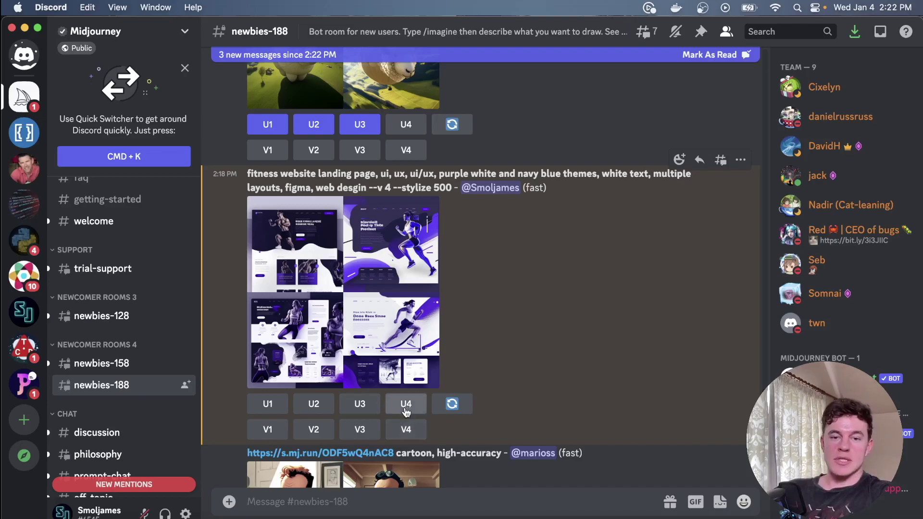
Repeatedly enlarge and close the fitness website grid for a closer look
{"action": "left_click", "coordinate": [391, 335]}
{"action": "left_click", "coordinate": [639, 319]}
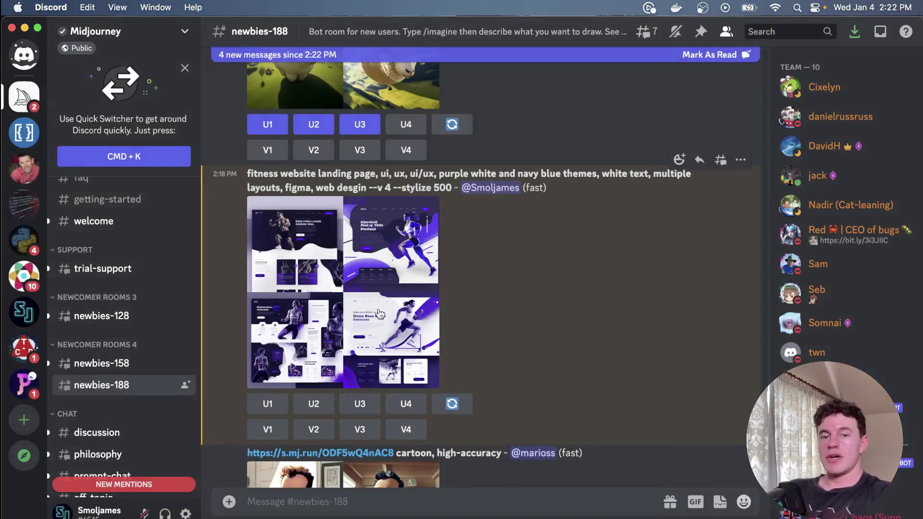
{"action": "left_click", "coordinate": [381, 331]}
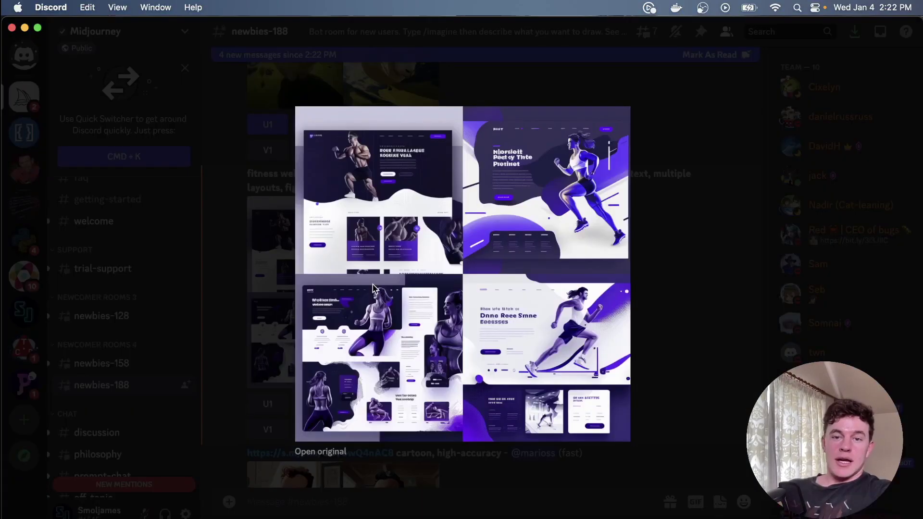
{"action": "key", "text": "Escape"}
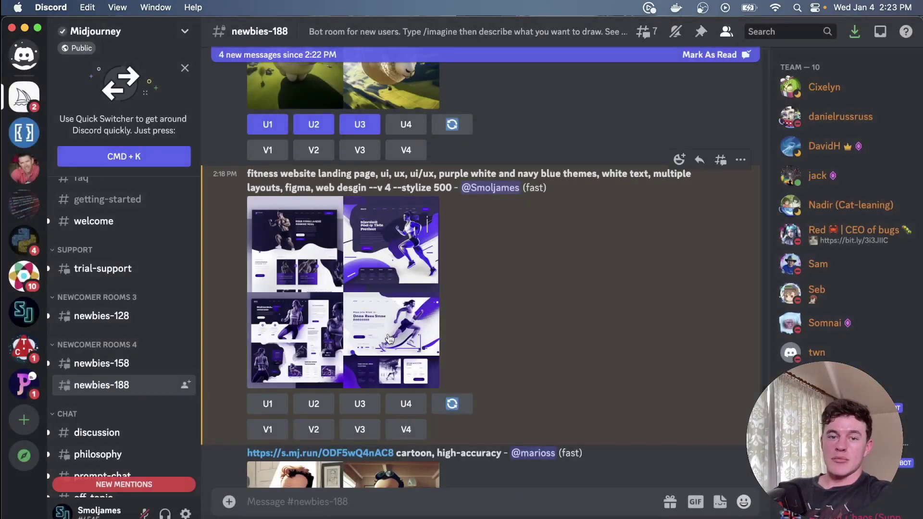
{"action": "left_click", "coordinate": [421, 348]}
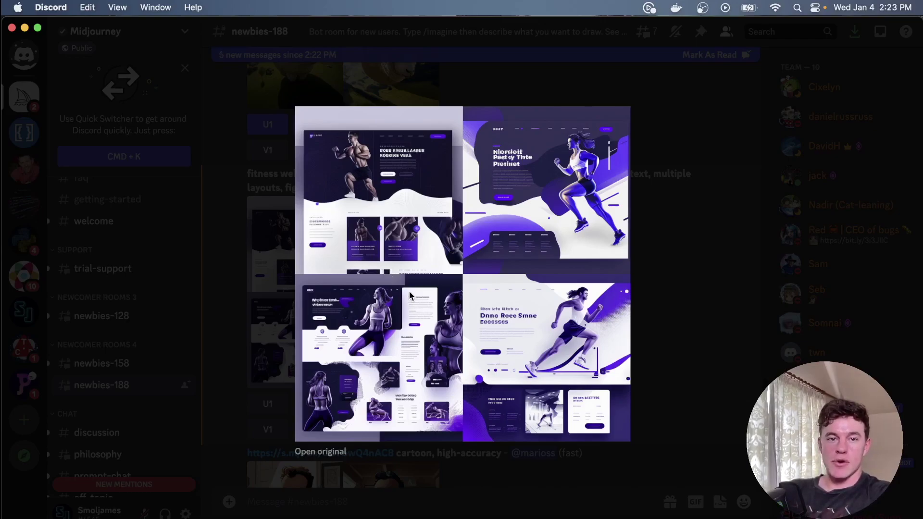
{"action": "key", "text": "Escape"}
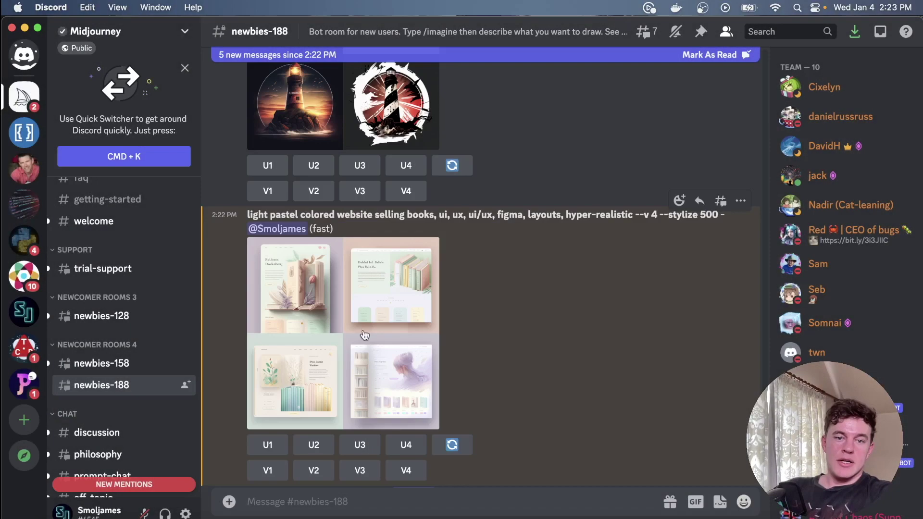
Preview the finished pastel book-website grid and reread its prompt wording
{"action": "left_click", "coordinate": [315, 282]}
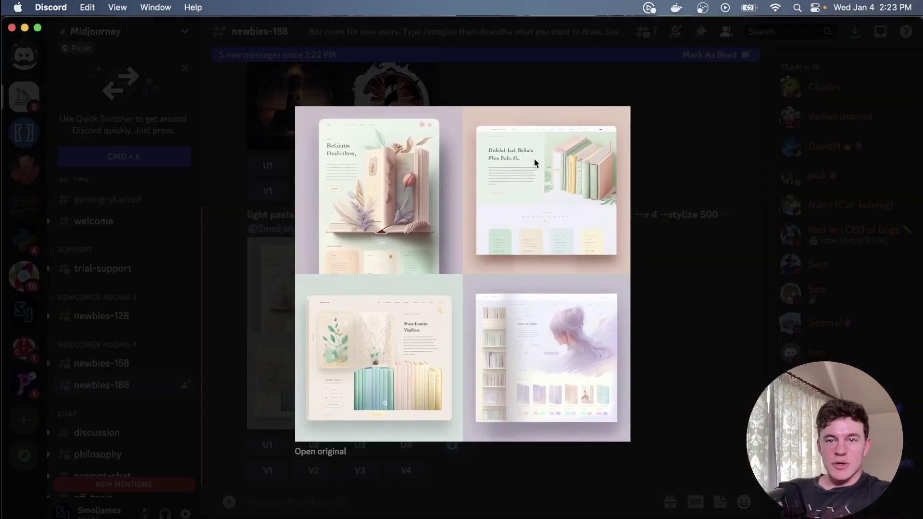
{"action": "key", "text": "Escape"}
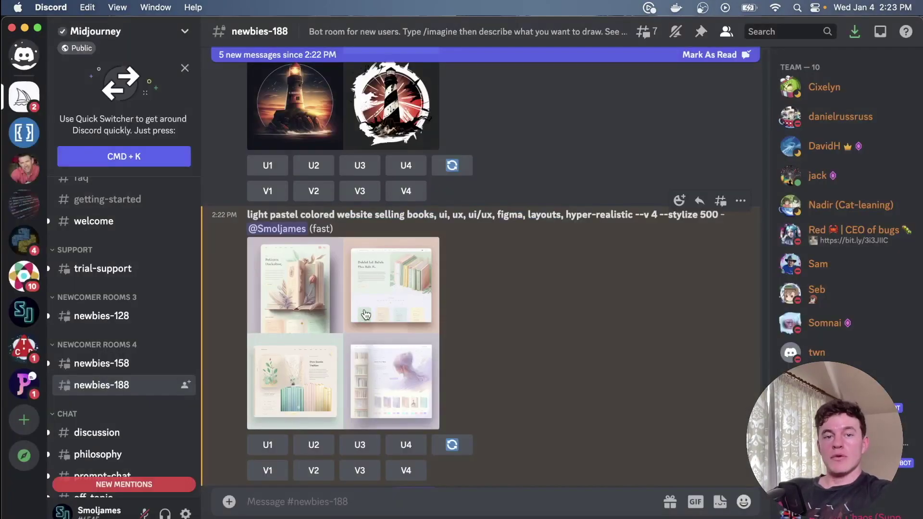
{"action": "left_click_drag", "start_coordinate": [282, 216], "coordinate": [587, 217]}
{"action": "left_click", "coordinate": [587, 217]}
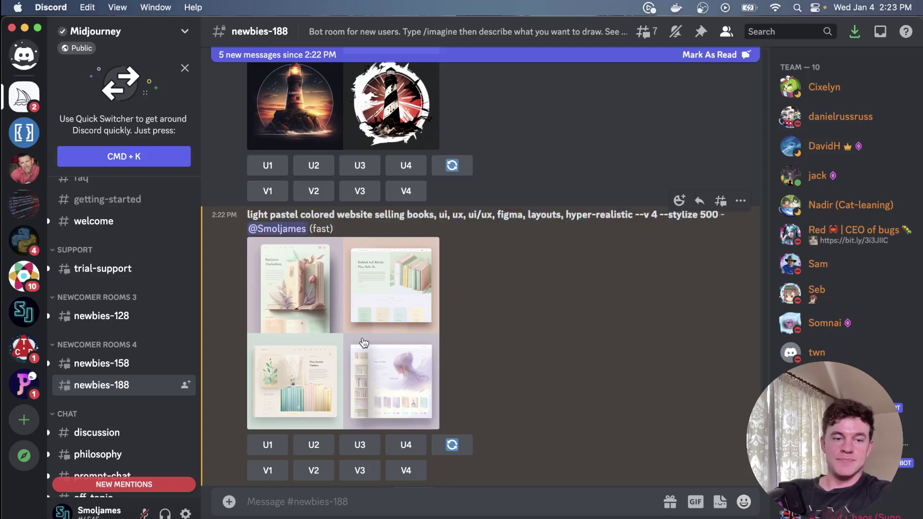
{"action": "left_click", "coordinate": [363, 342]}
{"action": "left_click", "coordinate": [239, 289]}
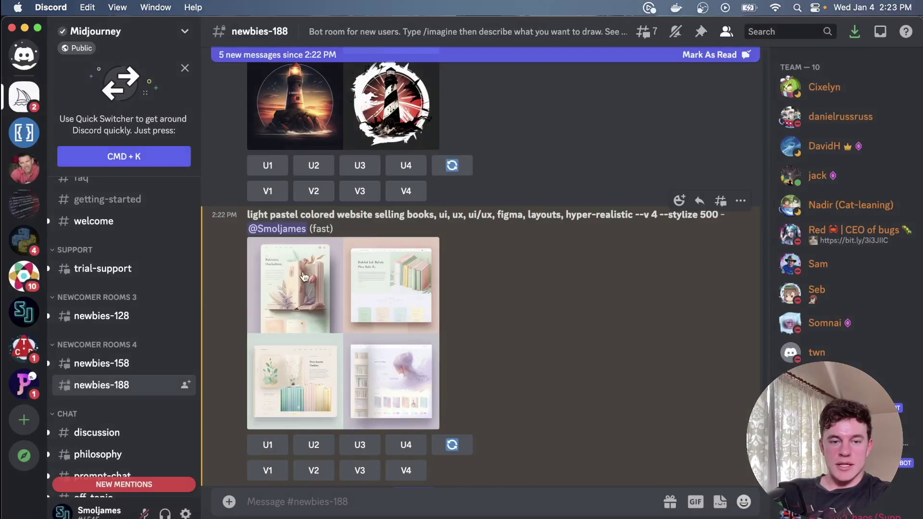
Upscale the first pastel design with U1 and view the upscaled image full size
{"action": "left_click", "coordinate": [268, 444]}
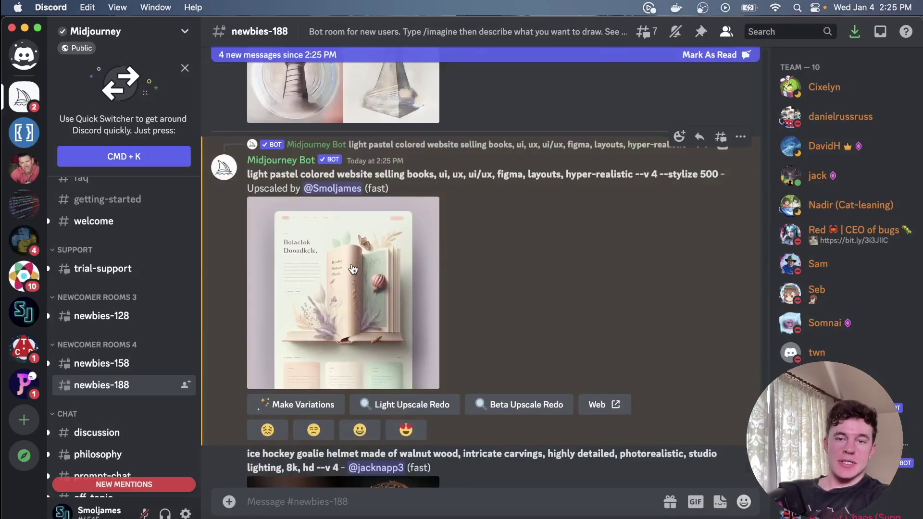
{"action": "left_click", "coordinate": [355, 258]}
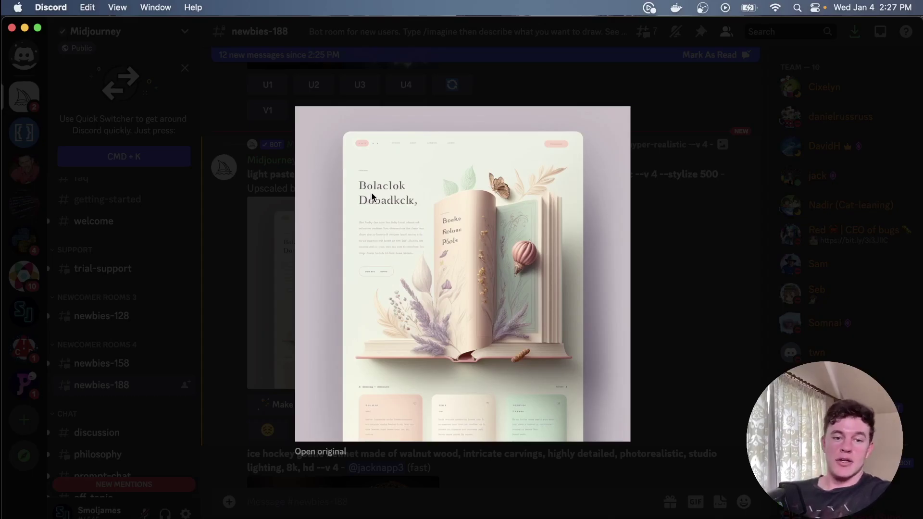
Reopen the upscaled pastel bookshop image and choose Save Image to Downloads
{"action": "left_click", "coordinate": [272, 240]}
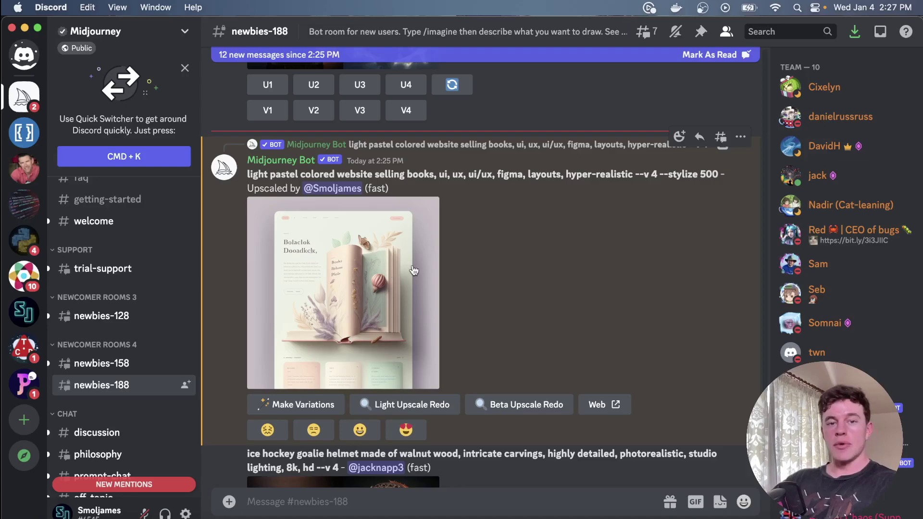
{"action": "left_click", "coordinate": [343, 272]}
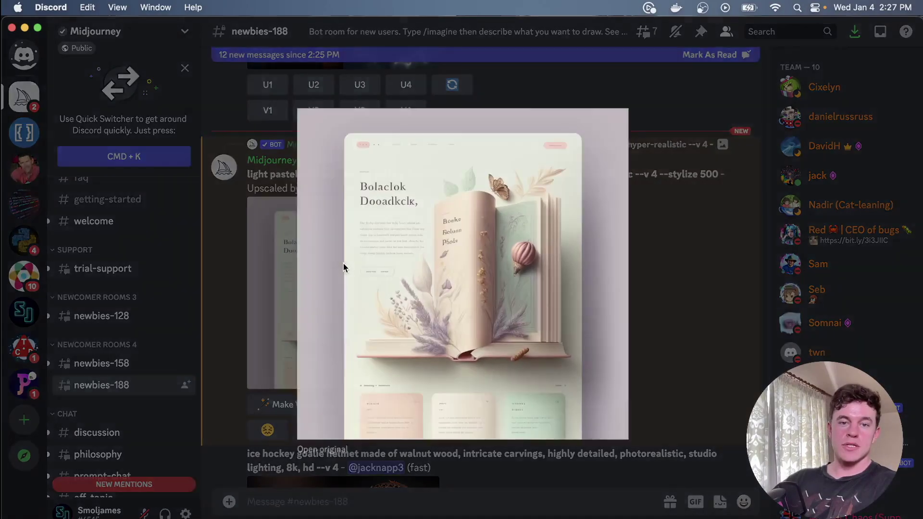
{"action": "right_click", "coordinate": [370, 237]}
{"action": "left_click", "coordinate": [397, 272]}
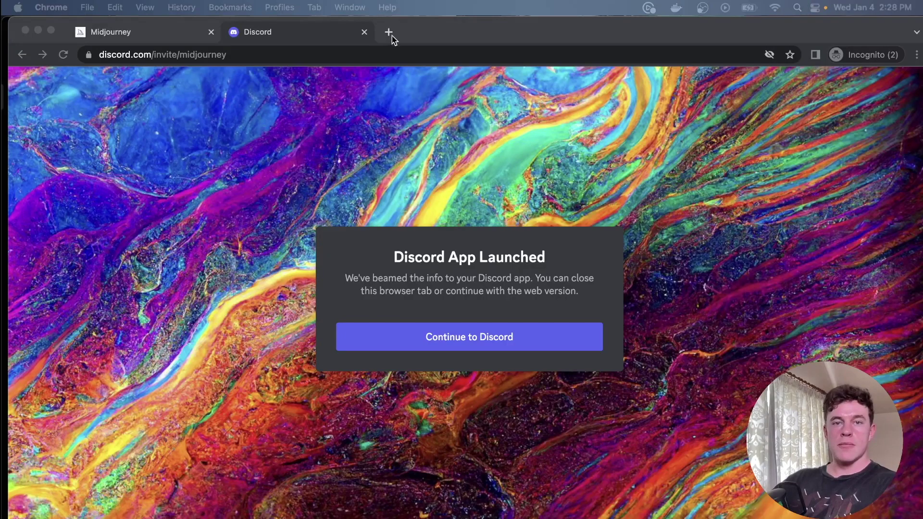
Save the image to Downloads and upload it to imgur.com
{"action": "left_click", "coordinate": [391, 34]}
{"action": "type", "text": "imgur.com"}
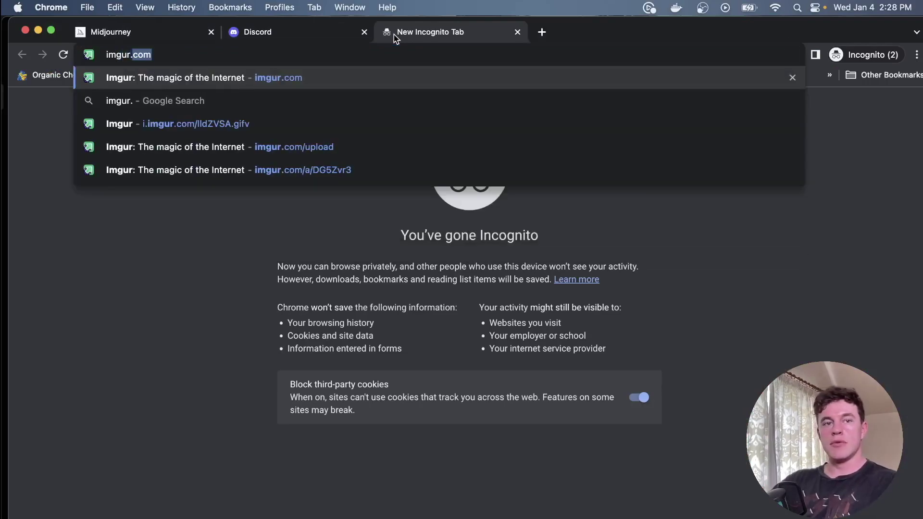
{"action": "key", "text": "Return"}
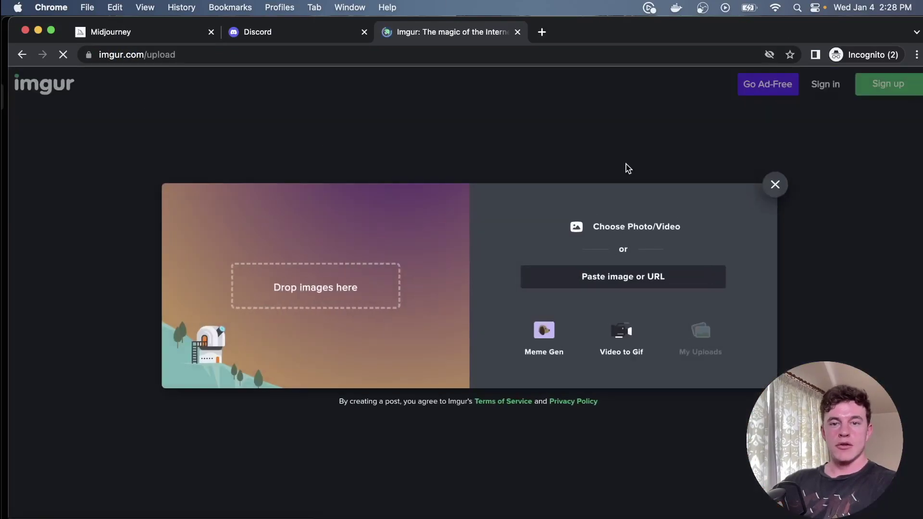
{"action": "left_click", "coordinate": [278, 189]}
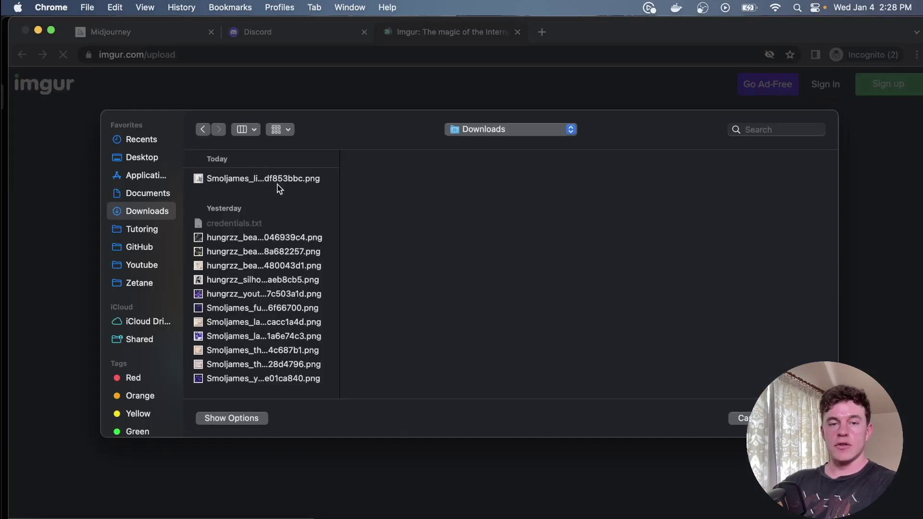
{"action": "left_click", "coordinate": [260, 180]}
{"action": "key", "text": "Return"}
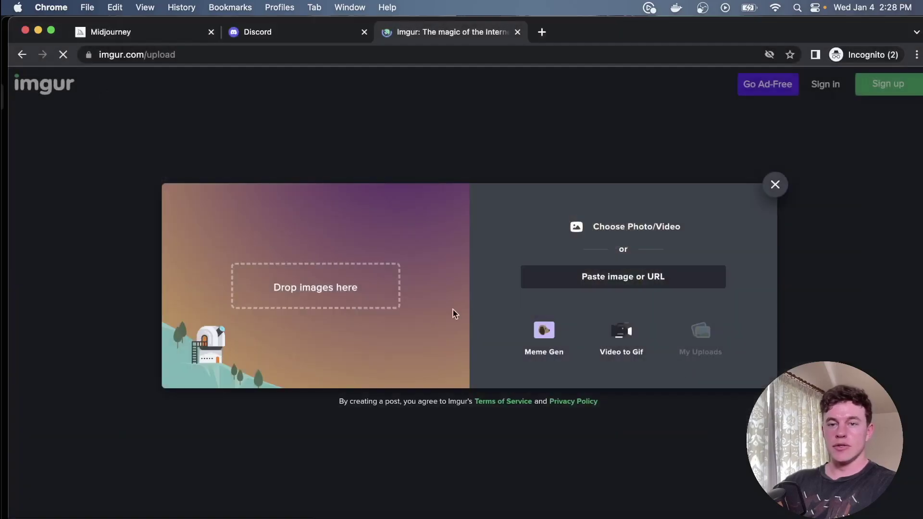
Copy the uploaded Imgur image's direct address
{"action": "scroll", "coordinate": [365, 257], "scroll_direction": "down", "scroll_amount": 3}
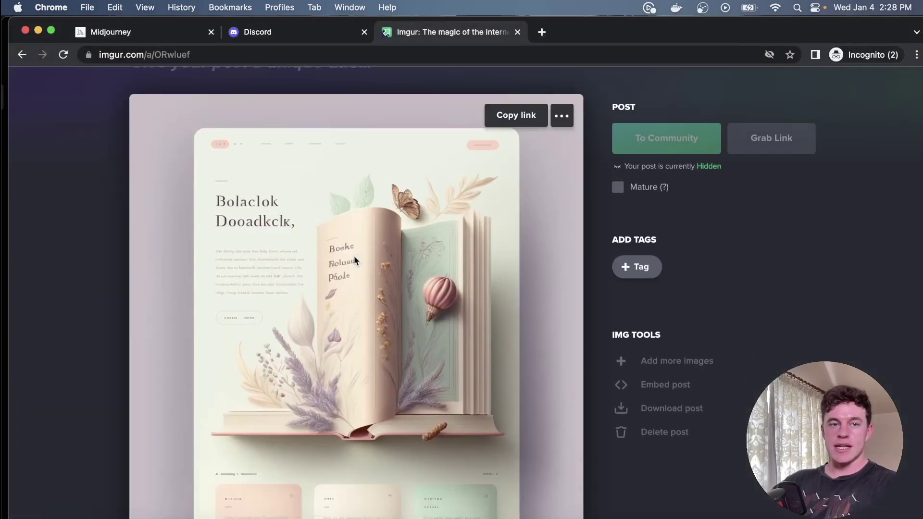
{"action": "right_click", "coordinate": [304, 217]}
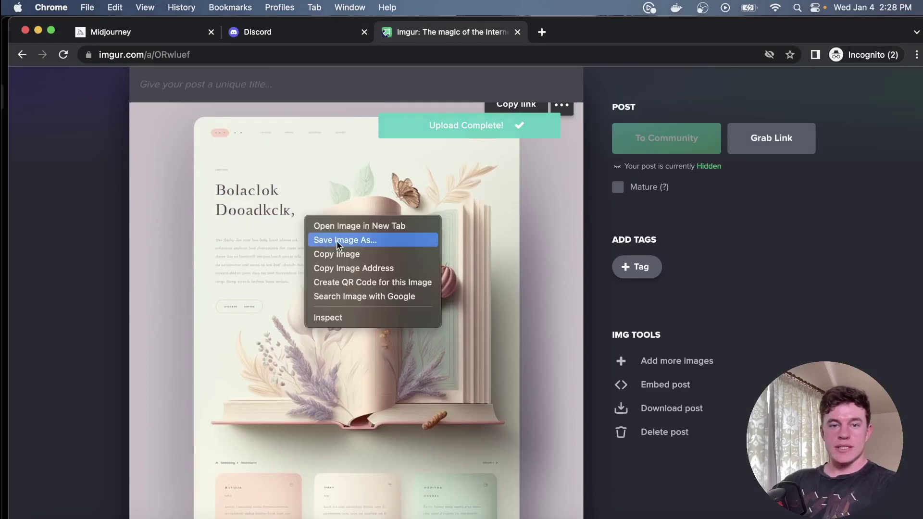
{"action": "left_click", "coordinate": [341, 268]}
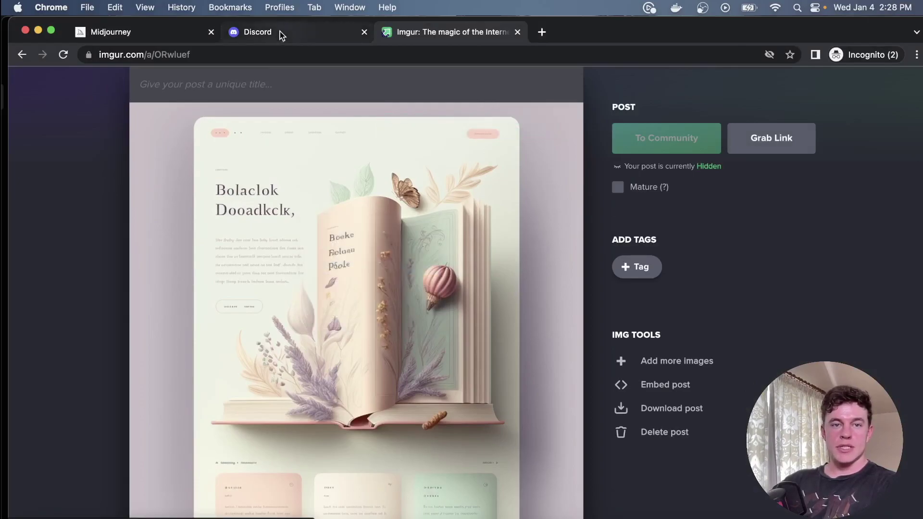
{"action": "left_click", "coordinate": [280, 32]}
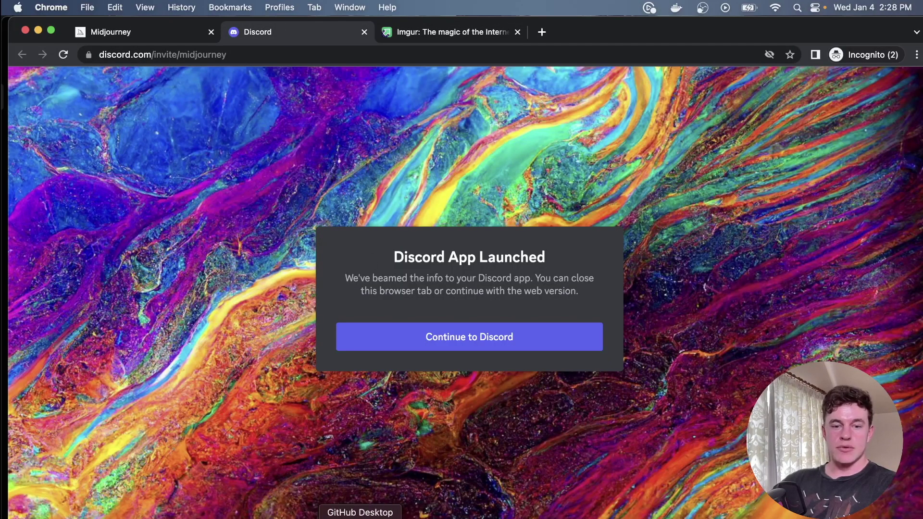
Start a /imagine command in Discord with the Imgur image link pasted as the prompt
{"action": "left_click", "coordinate": [393, 516]}
{"action": "left_click", "coordinate": [358, 507]}
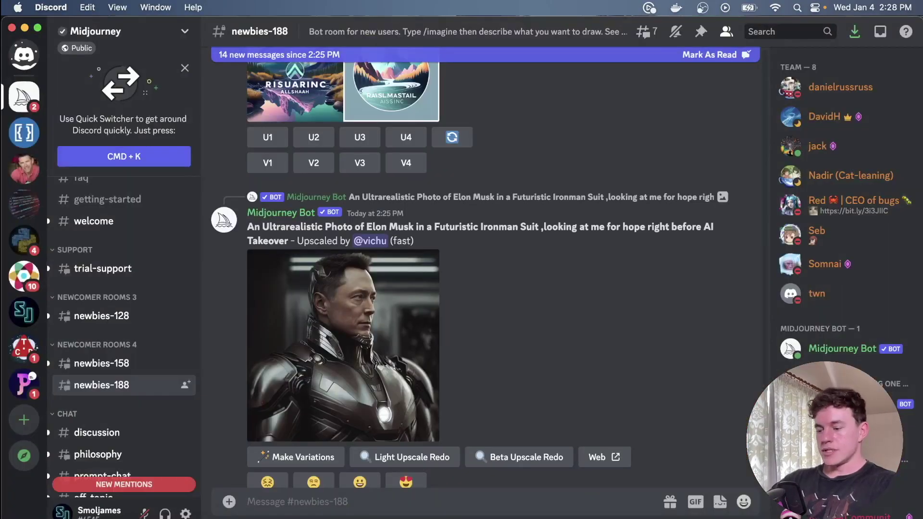
{"action": "type", "text": "/imagine"}
{"action": "key", "text": "Tab"}
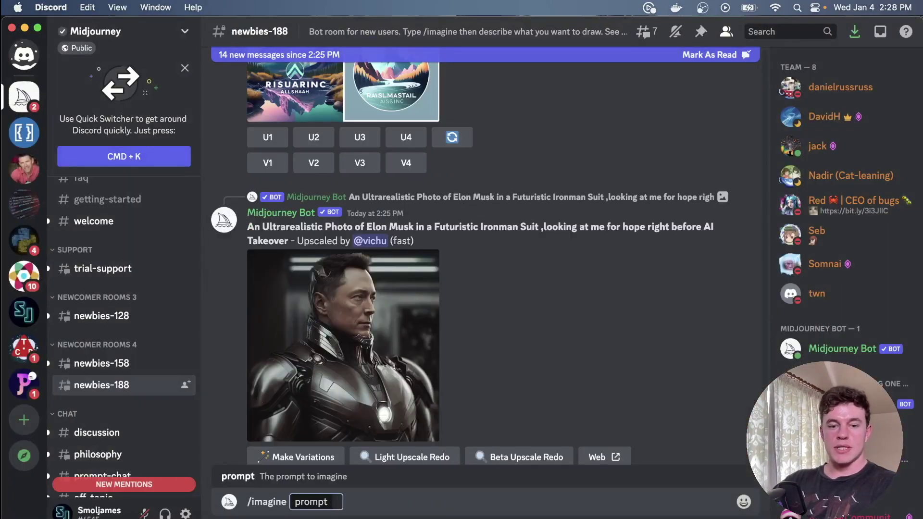
{"action": "key", "text": "super+v"}
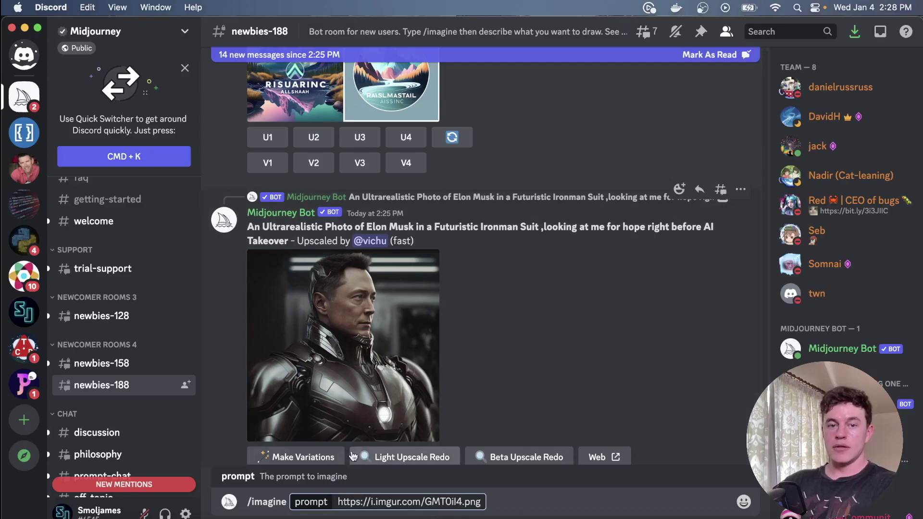
{"action": "scroll", "coordinate": [368, 141], "scroll_direction": "up", "scroll_amount": 3}
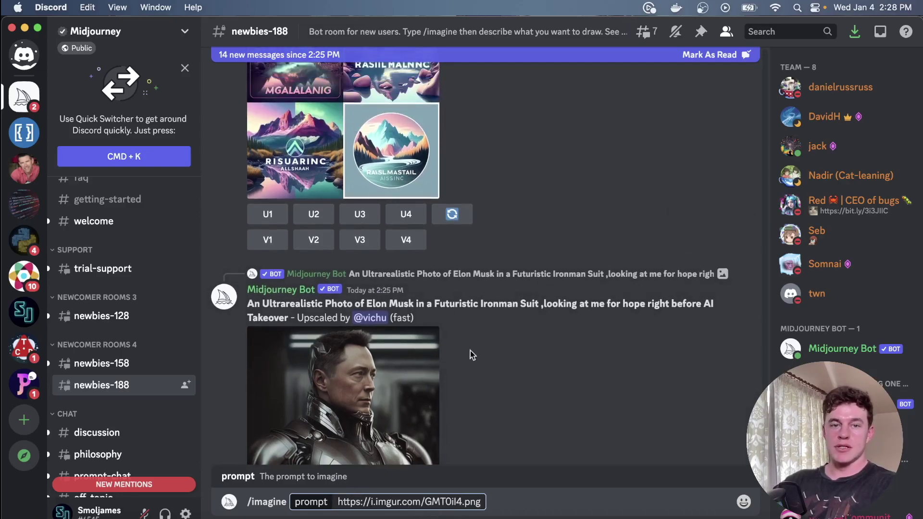
{"action": "scroll", "coordinate": [482, 340], "scroll_direction": "down", "scroll_amount": 5}
{"action": "scroll", "coordinate": [463, 342], "scroll_direction": "up", "scroll_amount": 10}
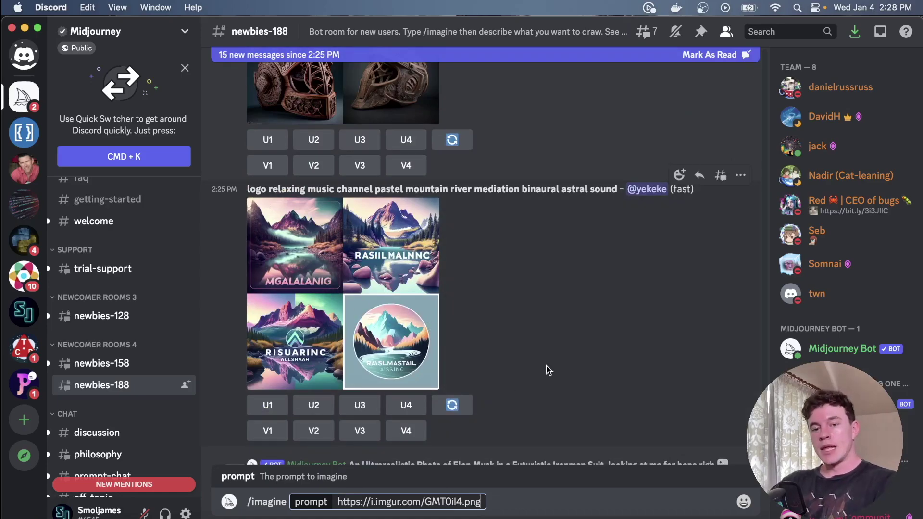
Add 'no text, 4k high res, multiple layouts --v 4 --stylize 1000' and send it
{"action": "type", "text": "no"}
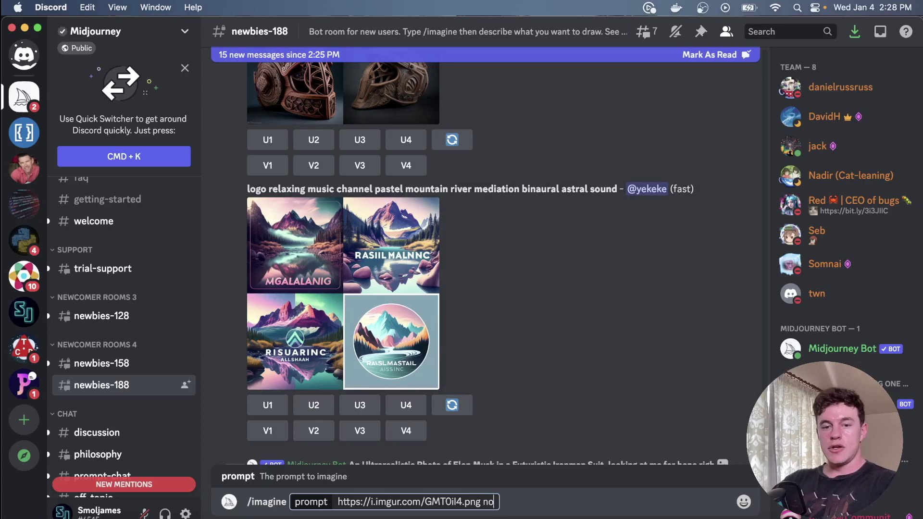
{"action": "type", "text": " text, 4k high res,"}
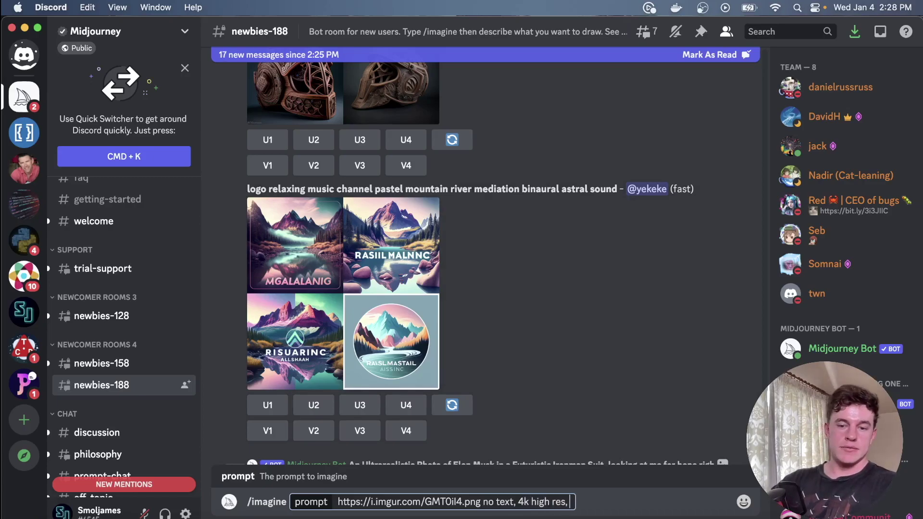
{"action": "scroll", "coordinate": [411, 182], "scroll_direction": "up", "scroll_amount": 10}
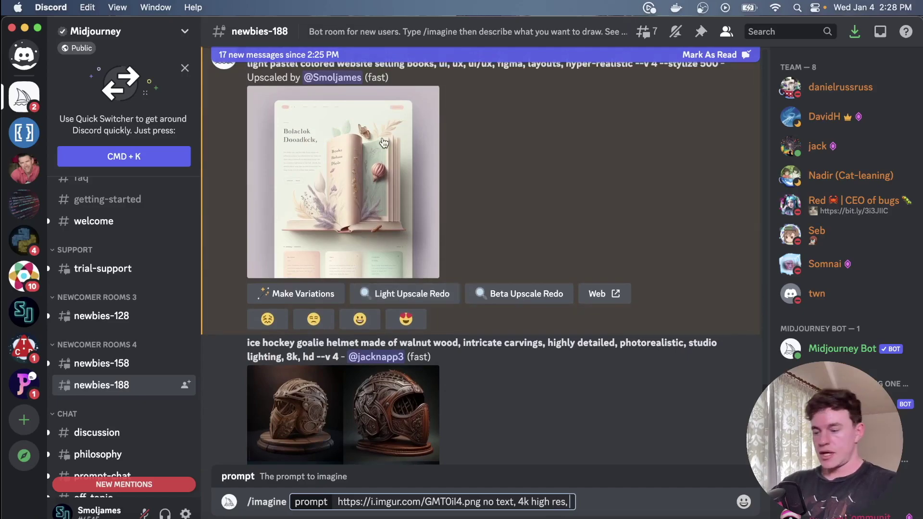
{"action": "type", "text": "mu"}
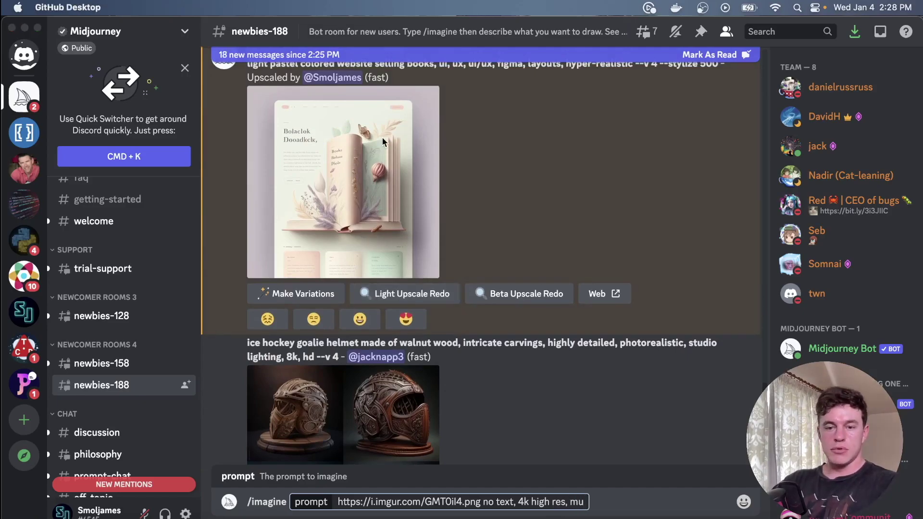
{"action": "key", "text": "super+Tab"}
{"action": "type", "text": "ltiple layou"}
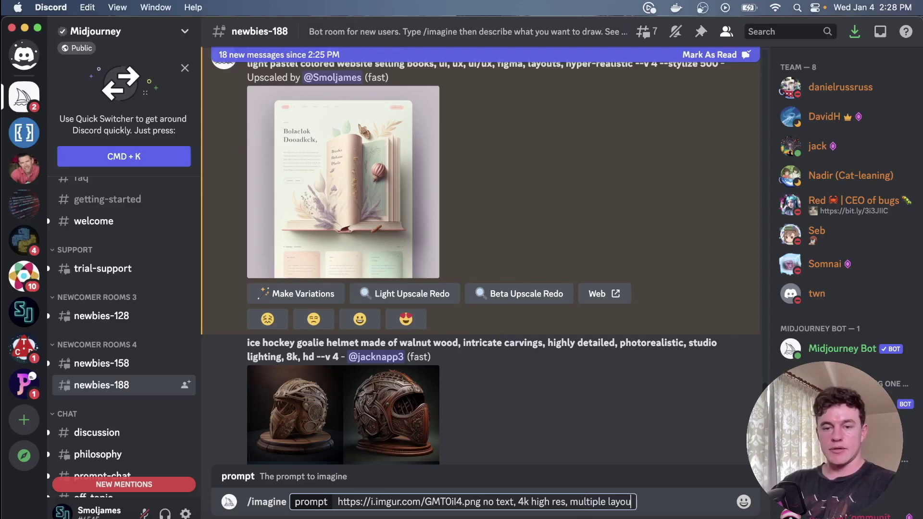
{"action": "type", "text": "ts"}
{"action": "key", "text": "super+Tab"}
{"action": "key", "text": "super+Tab"}
{"action": "type", "text": "--v"}
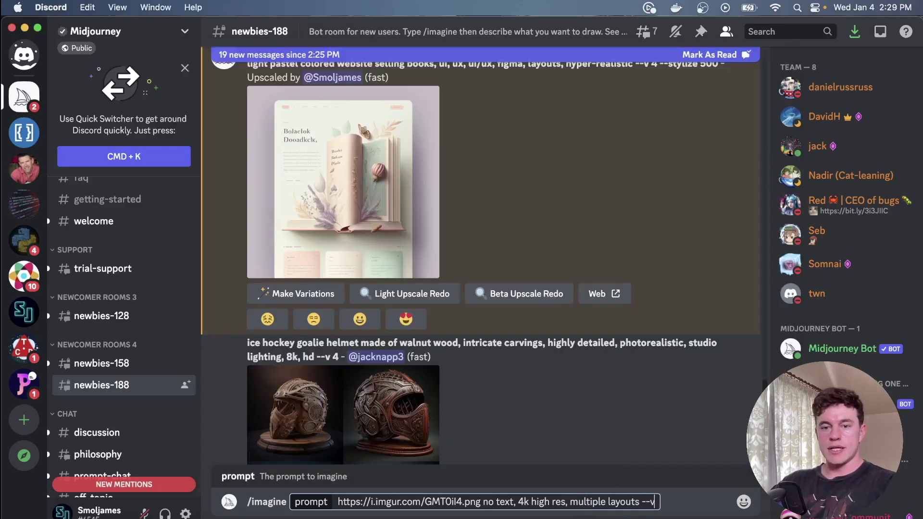
{"action": "type", "text": " 4 --styl"}
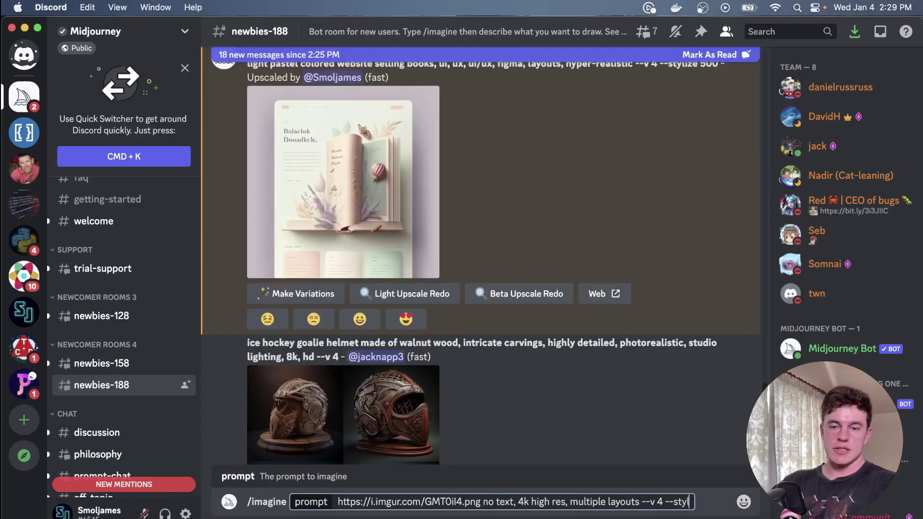
{"action": "type", "text": "ize 1000"}
{"action": "key", "text": "Return"}
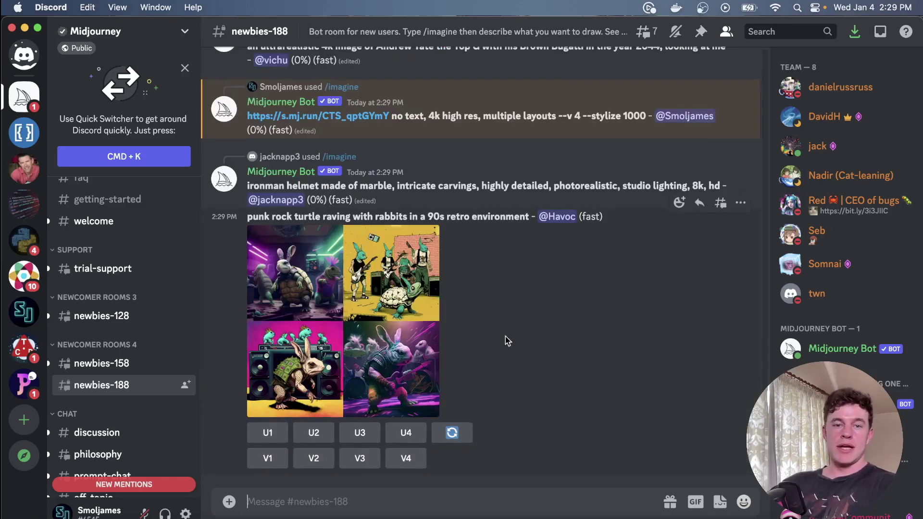
Enlarge the new four-image grid of pastel and purple mountain-and-feather layouts for inspection
{"action": "scroll", "coordinate": [529, 351], "scroll_direction": "up", "scroll_amount": 3}
{"action": "scroll", "coordinate": [488, 258], "scroll_direction": "up", "scroll_amount": 3}
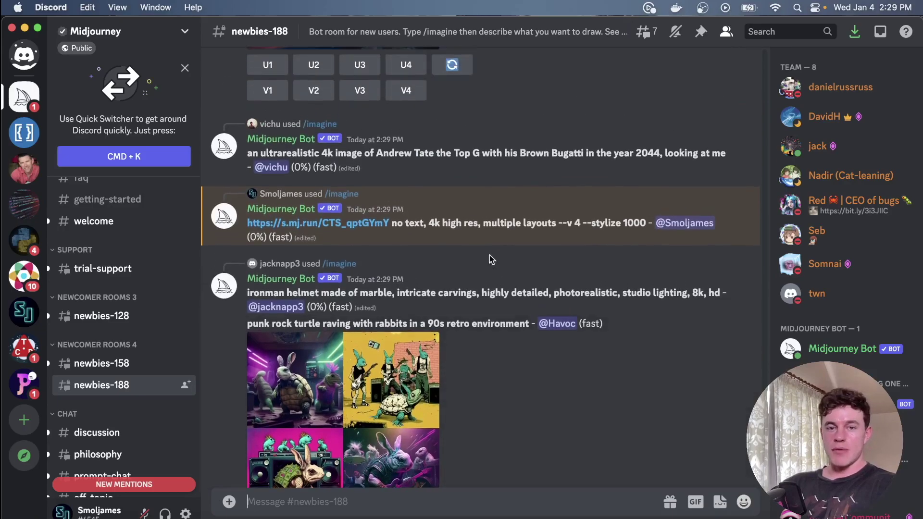
{"action": "left_click", "coordinate": [419, 320]}
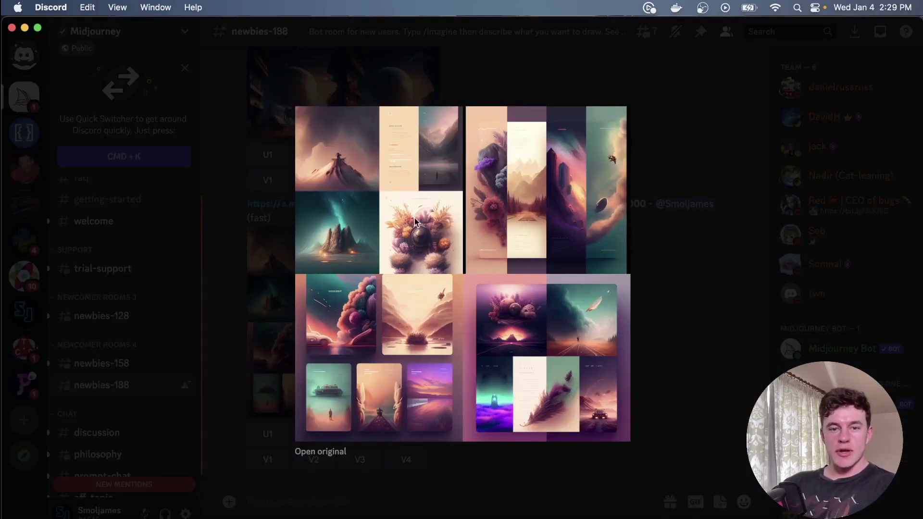
{"action": "key", "text": "Escape"}
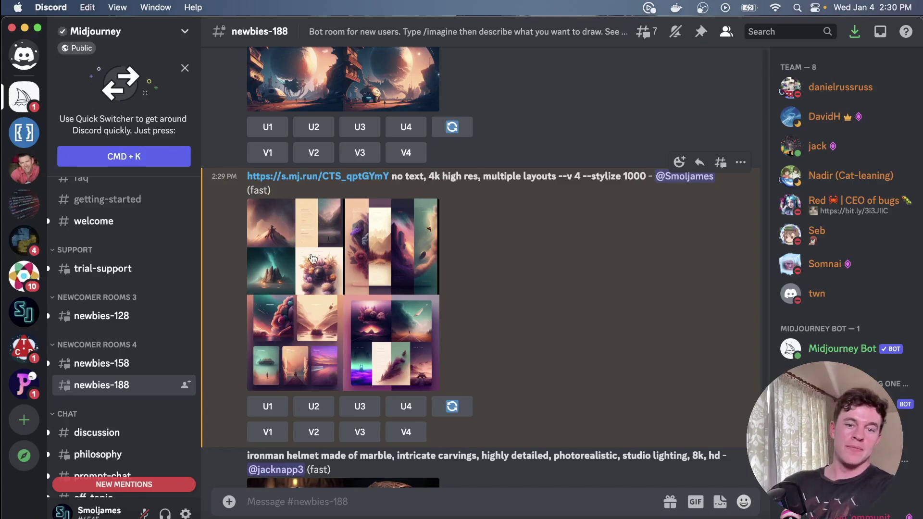
{"action": "left_click", "coordinate": [379, 331]}
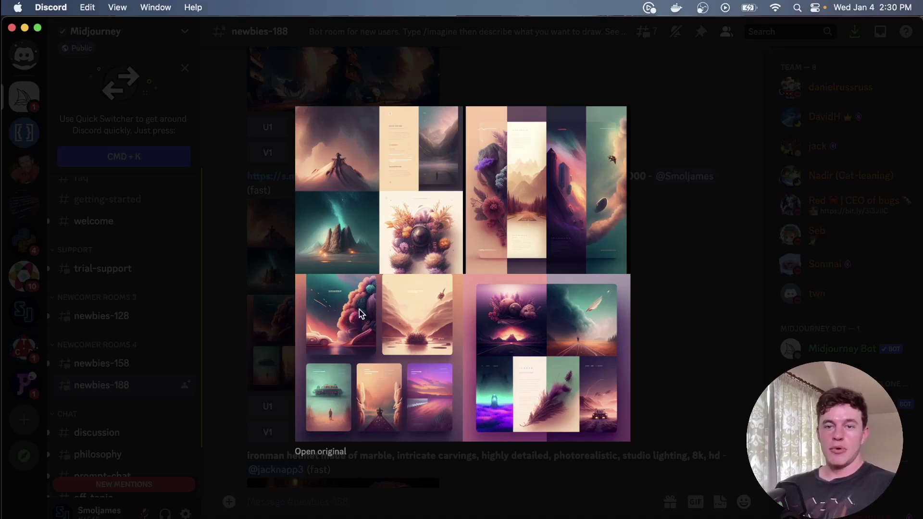
Close the enlarged grid to return to the newbies-188 channel
{"action": "key", "text": "Escape"}
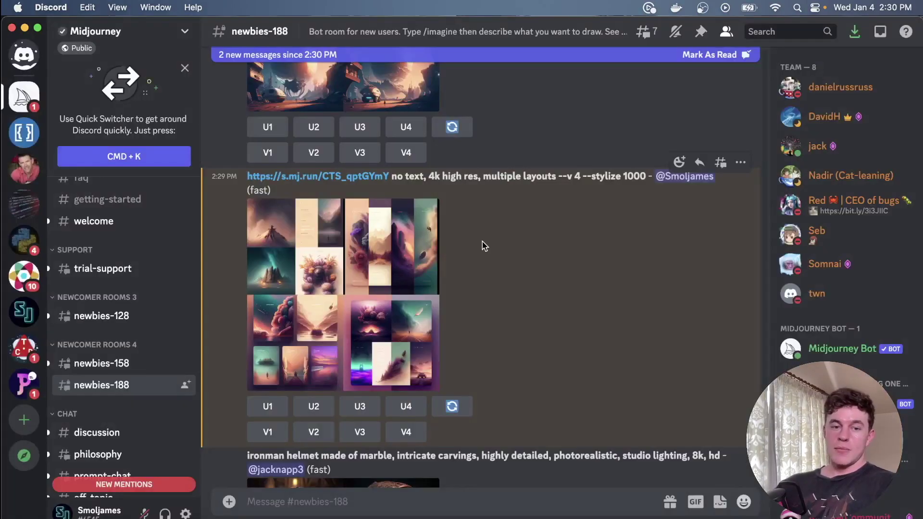